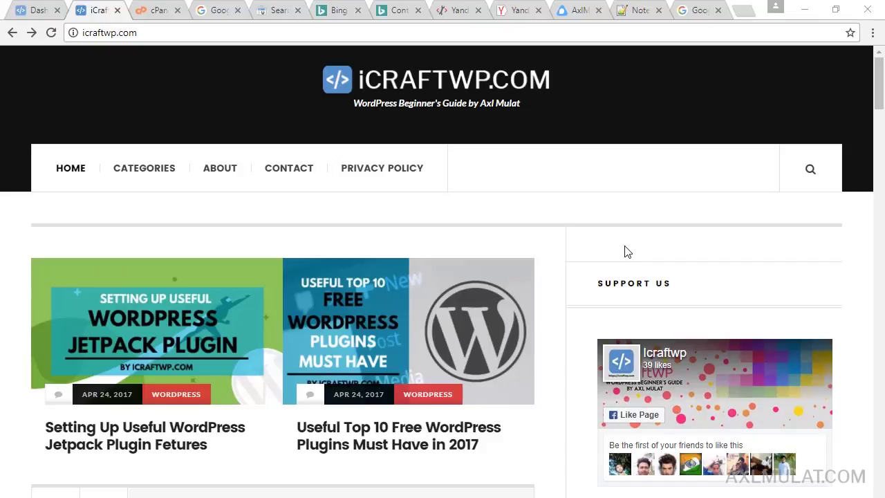
Step: Switch to the browser tab showing the iCraftWP WordPress admin Dashboard
left_click(29, 11)
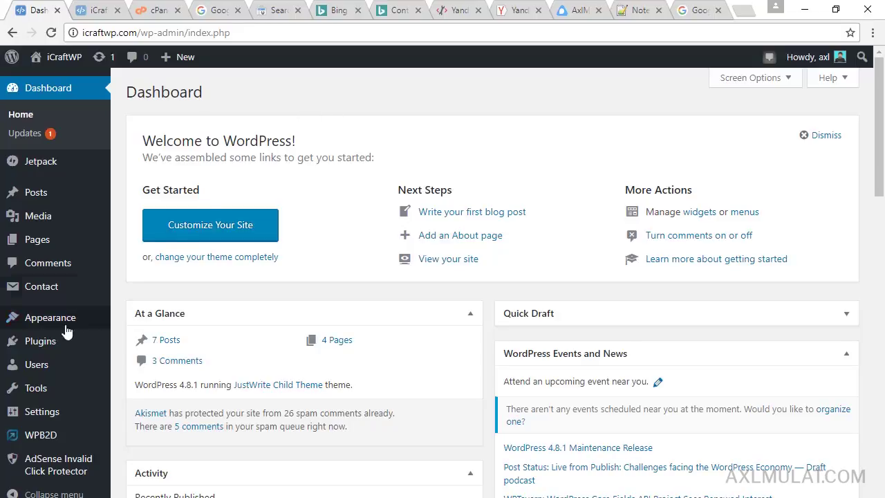
Step: Search plugins for 'yoast', then install and activate Yoast SEO
mouse_move(49, 345)
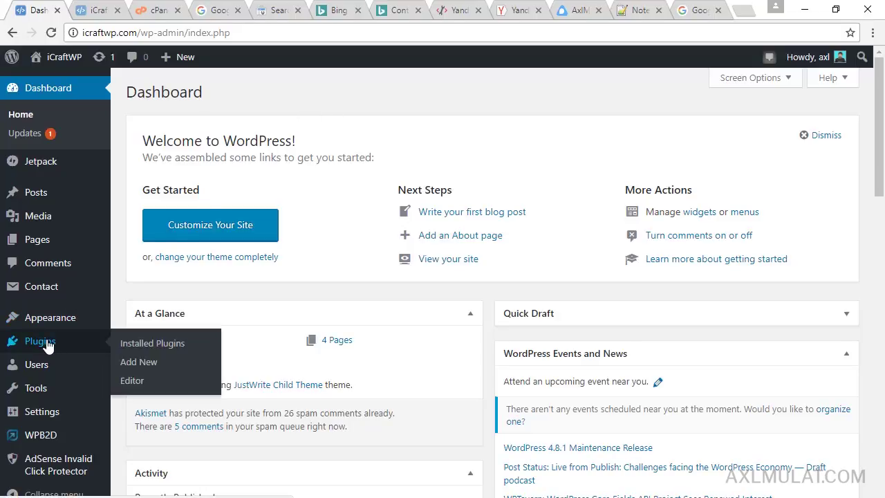
left_click(136, 366)
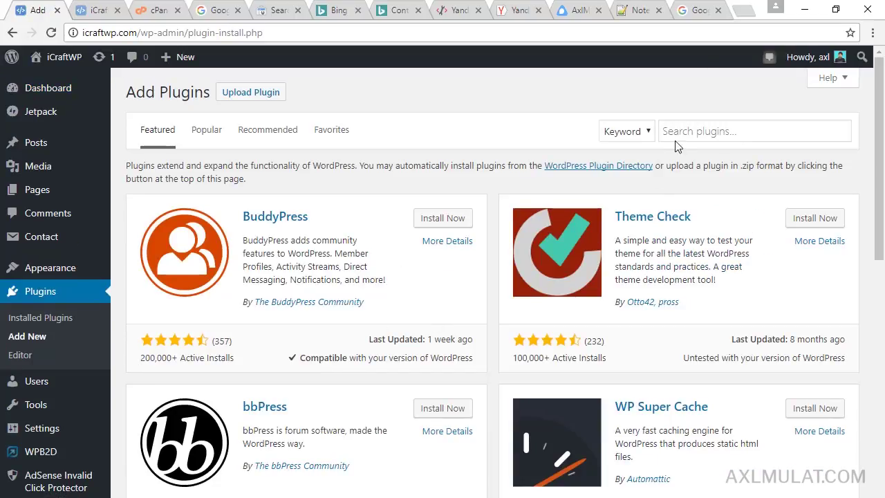
left_click(675, 141)
type("yo")
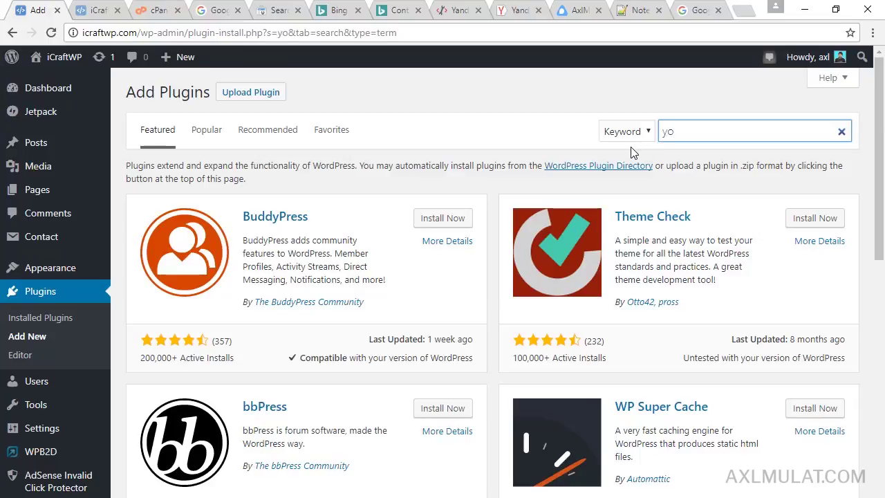
type("ast")
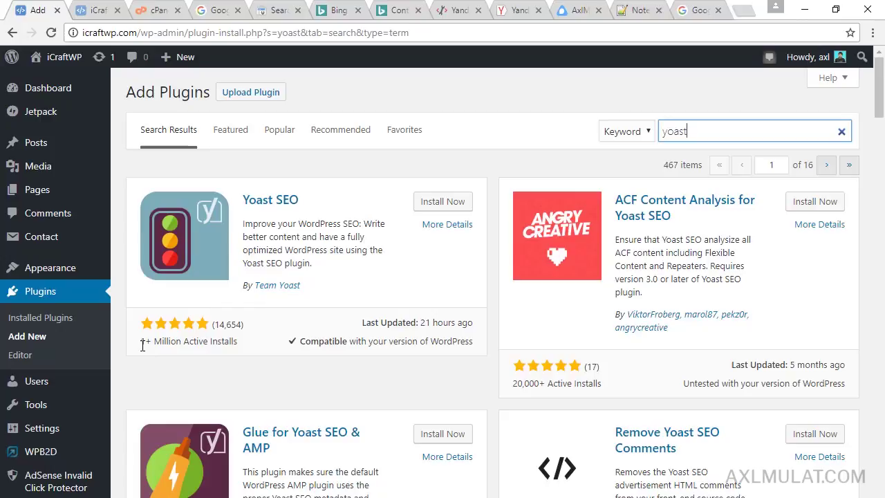
left_click(445, 207)
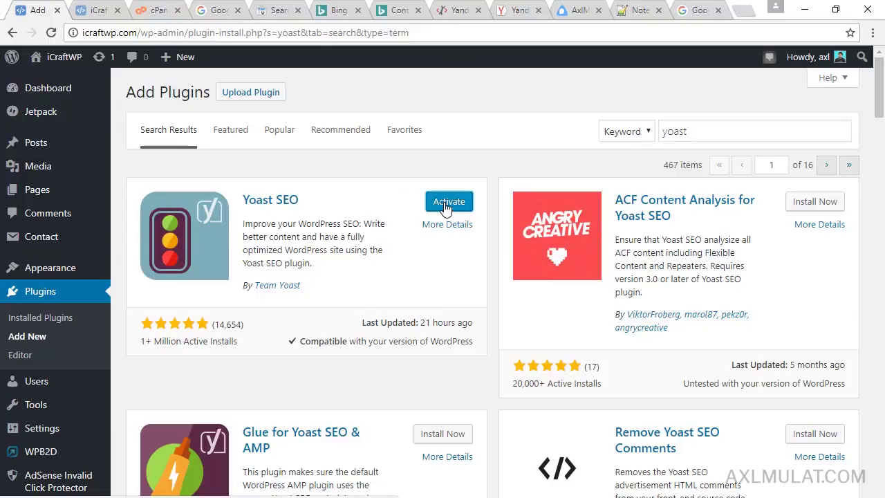
left_click(445, 207)
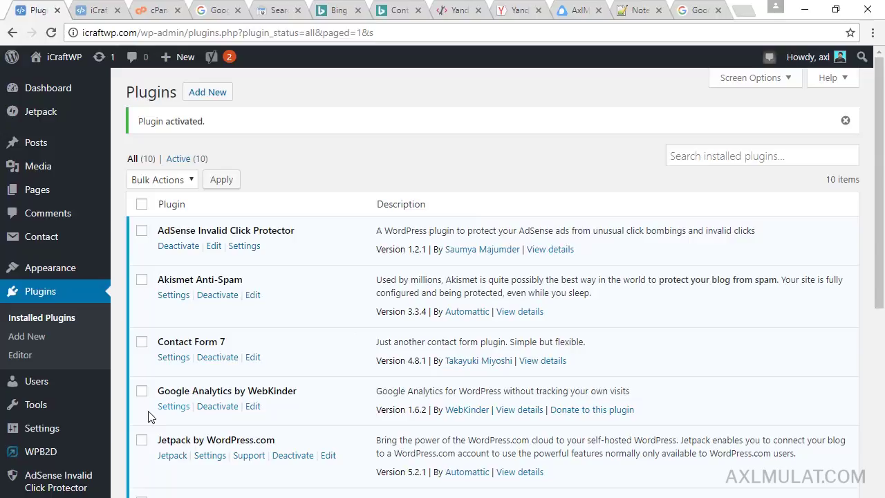
Step: Review Reading settings, confirming search engines aren't discouraged from indexing the site
mouse_move(73, 431)
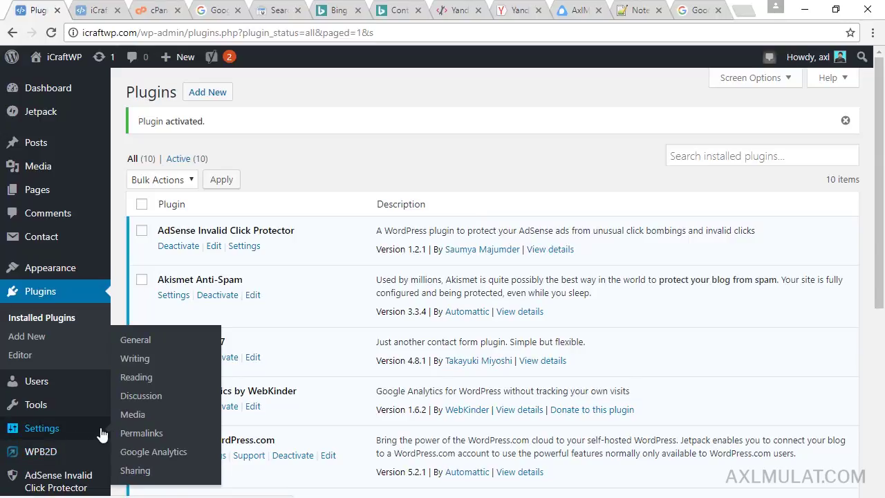
left_click(150, 382)
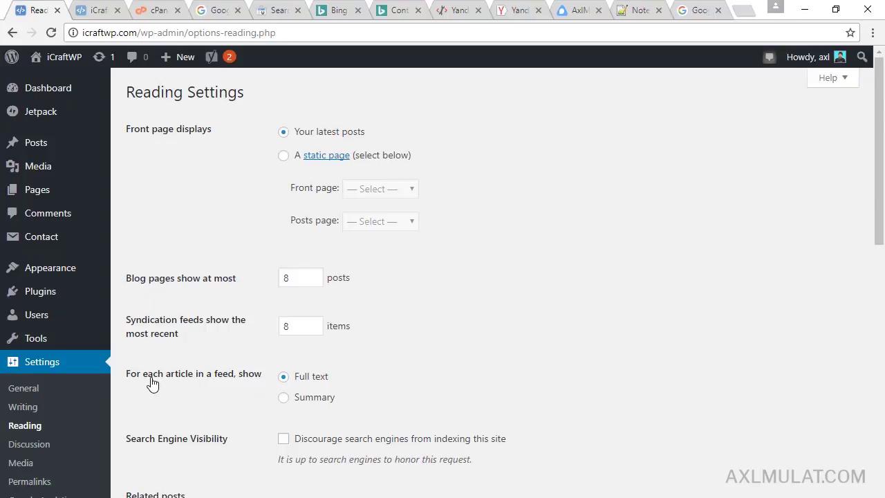
scroll(726, 289, "down", 2)
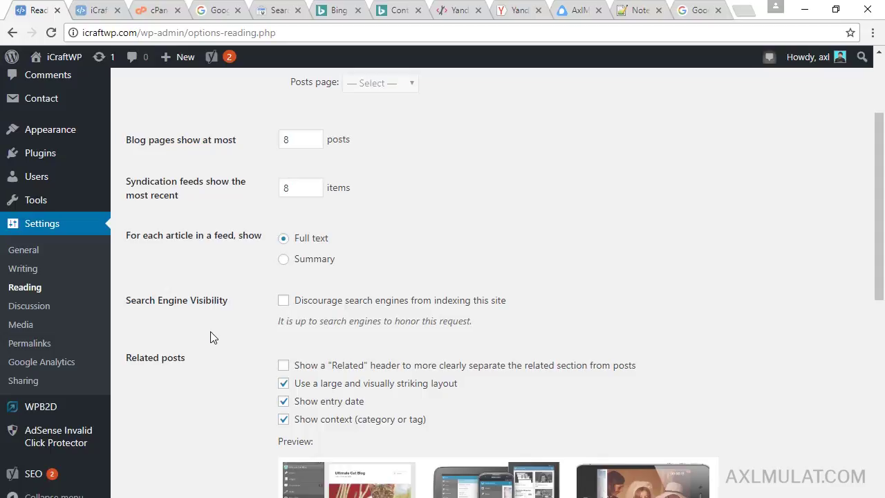
scroll(215, 342, "down", 2)
mouse_move(33, 470)
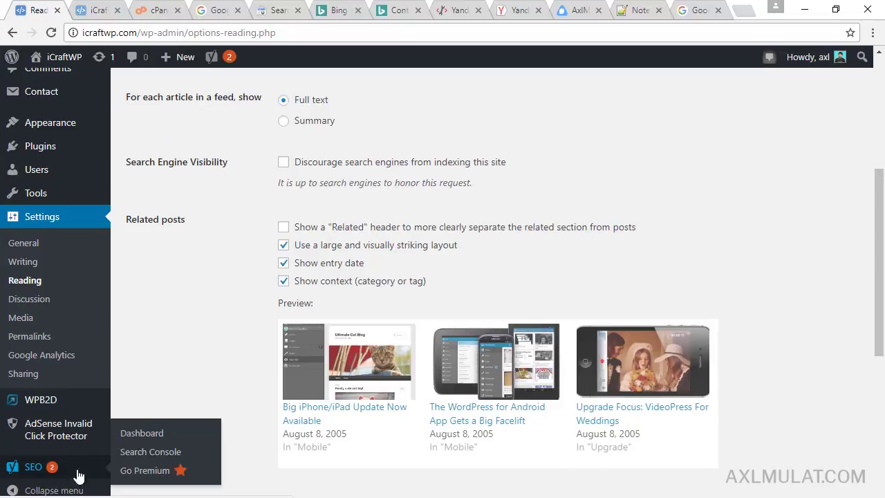
Step: Open the Yoast SEO dashboard's General settings
left_click(144, 434)
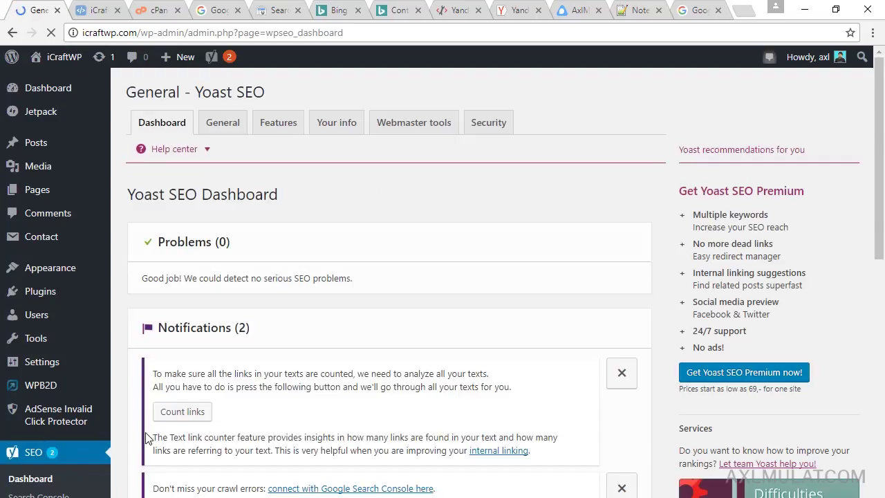
left_click(230, 134)
scroll(489, 366, "down", 6)
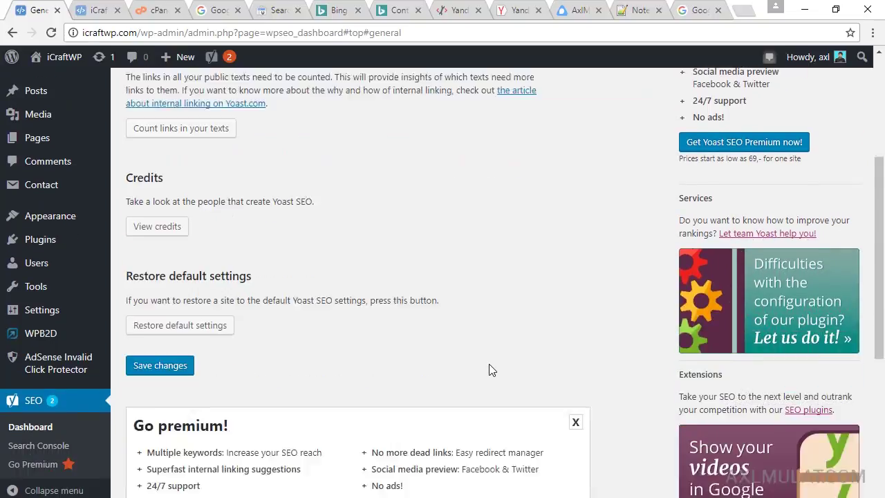
scroll(488, 370, "up", 6)
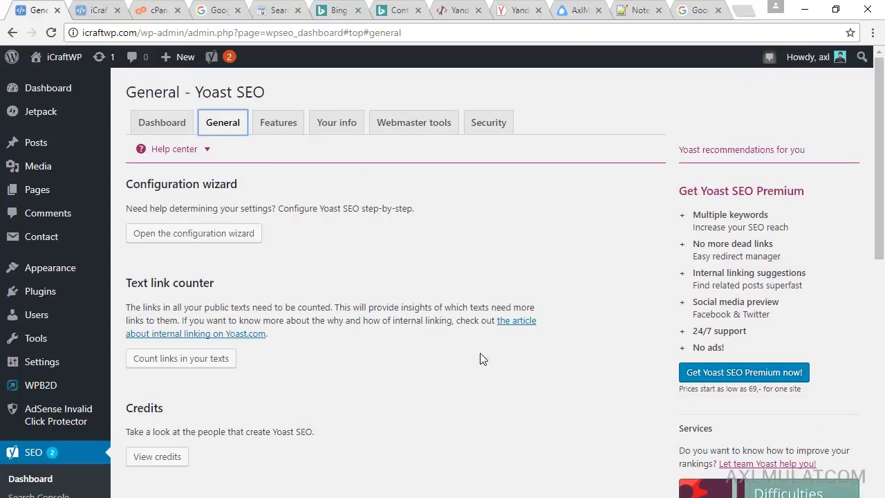
Step: Set Advanced settings pages to Enabled under Yoast's Features
left_click(288, 132)
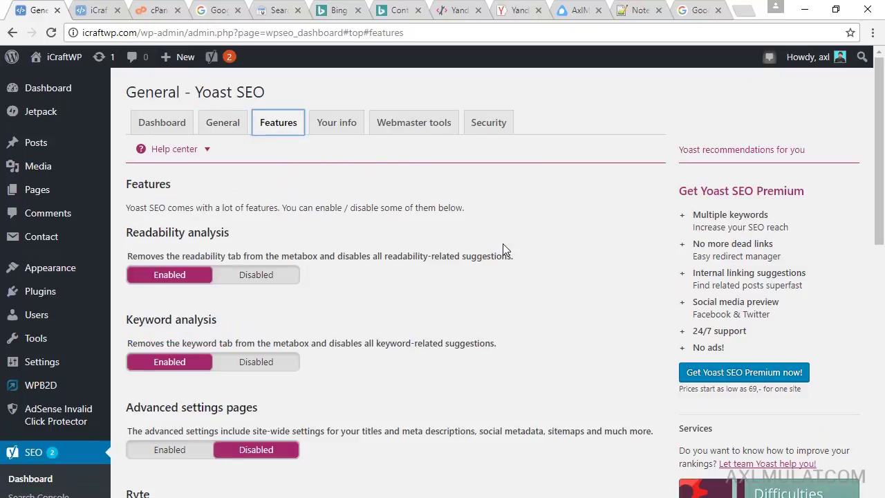
scroll(502, 249, "down", 1)
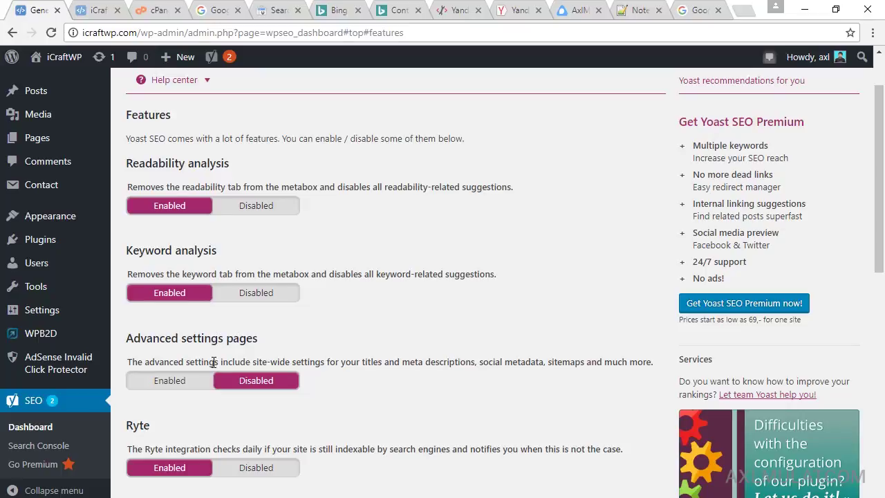
left_click(181, 382)
scroll(502, 314, "up", 1)
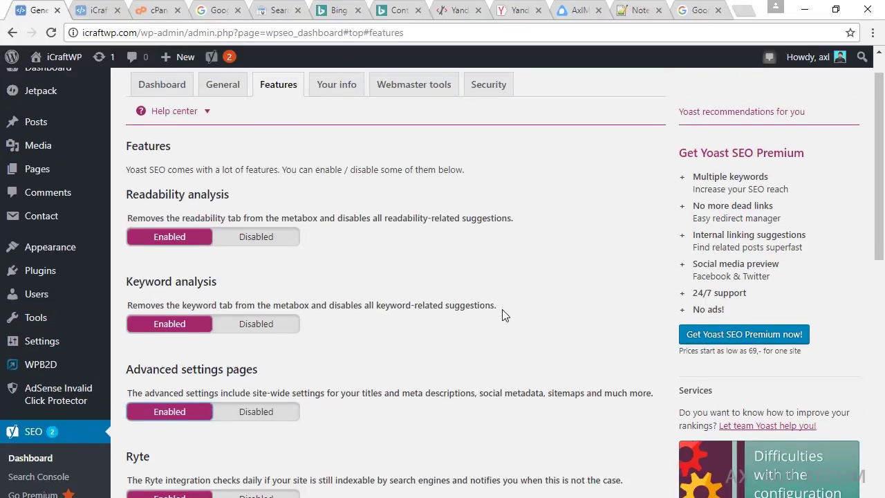
left_click(341, 132)
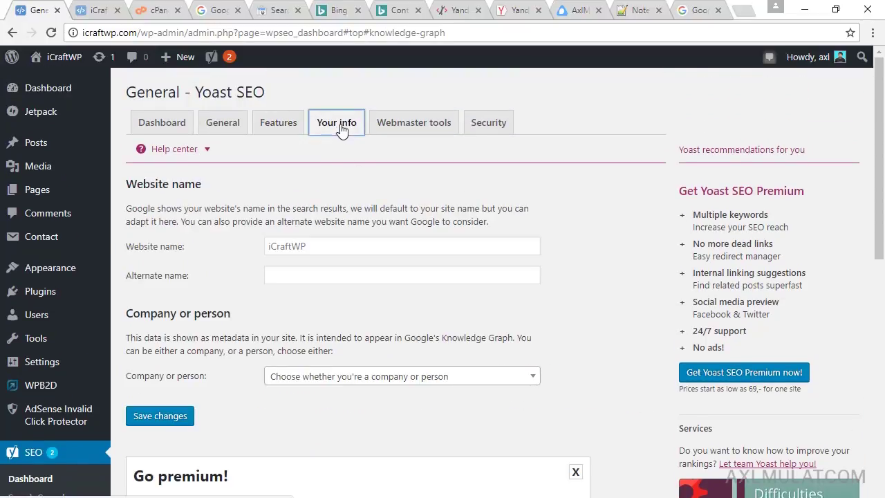
double_click(105, 33)
key("ctrl+c")
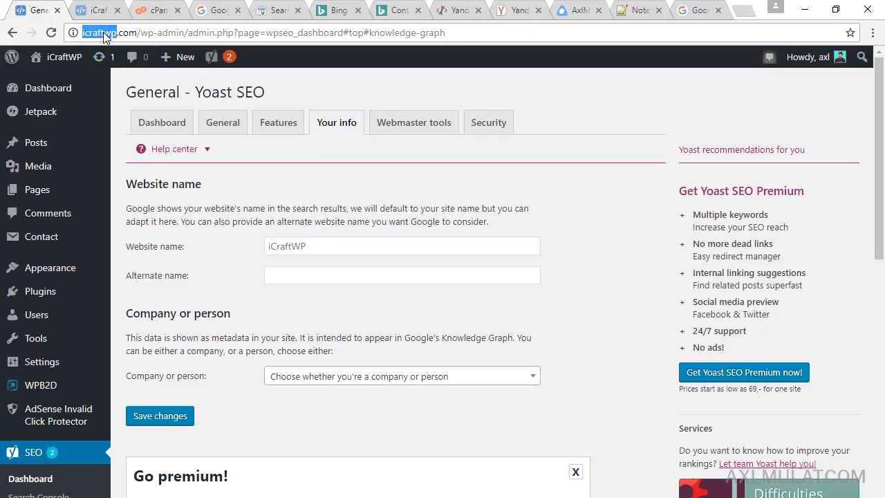
left_click(328, 251)
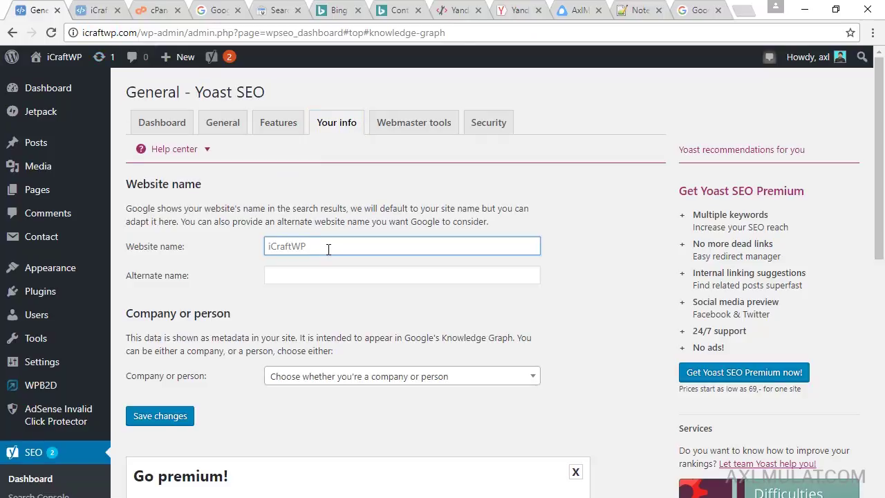
key("ctrl+v")
key("ctrl+a")
type("IcraftWP")
left_click(362, 382)
scroll(585, 373, "down", 1)
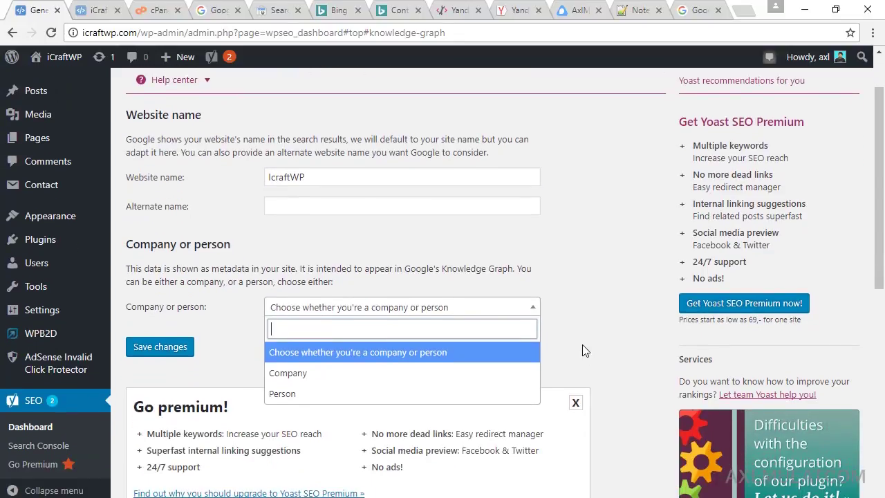
left_click(342, 374)
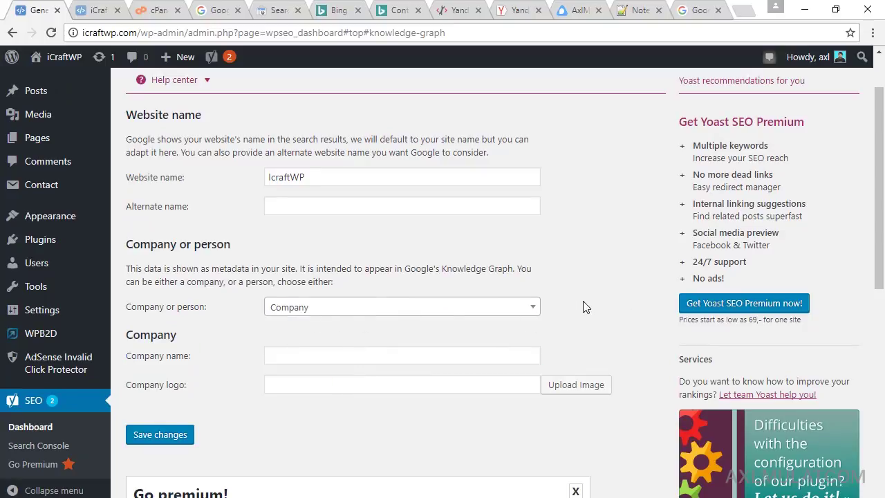
scroll(588, 324, "down", 1)
left_click(331, 288)
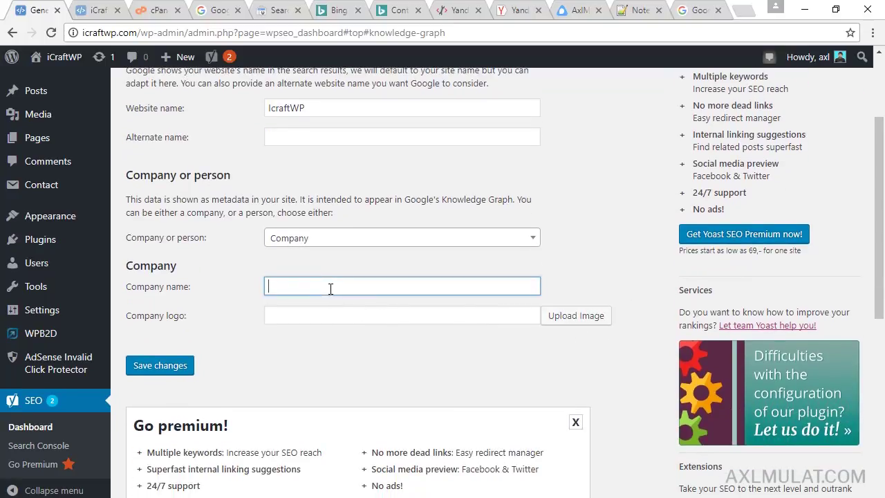
type("icraftwp")
double_click(329, 113)
key("ctrl+c")
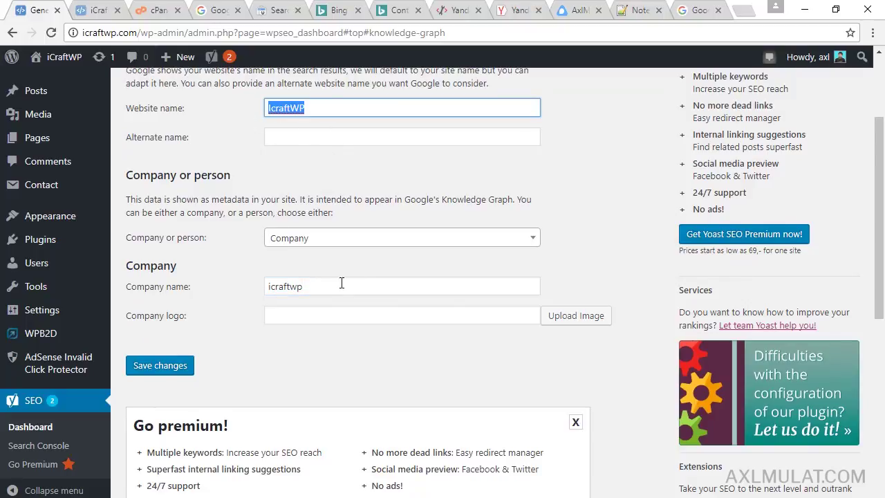
double_click(334, 284)
key("ctrl+v")
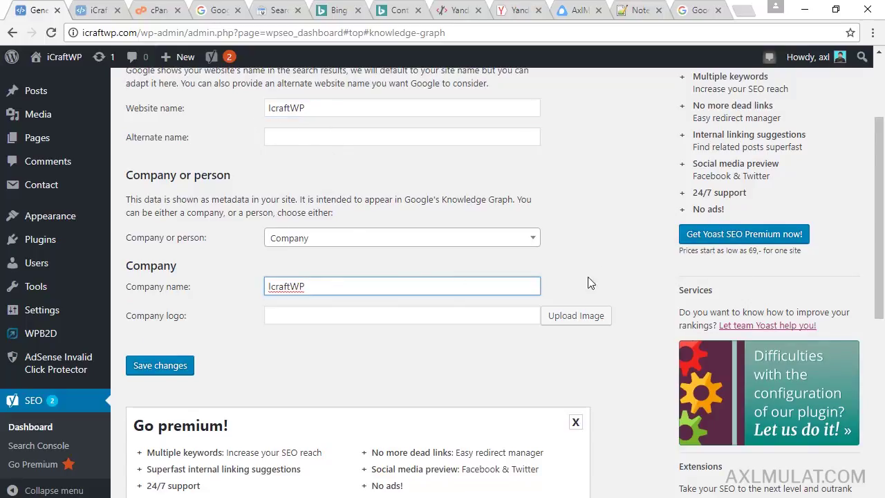
left_click(576, 317)
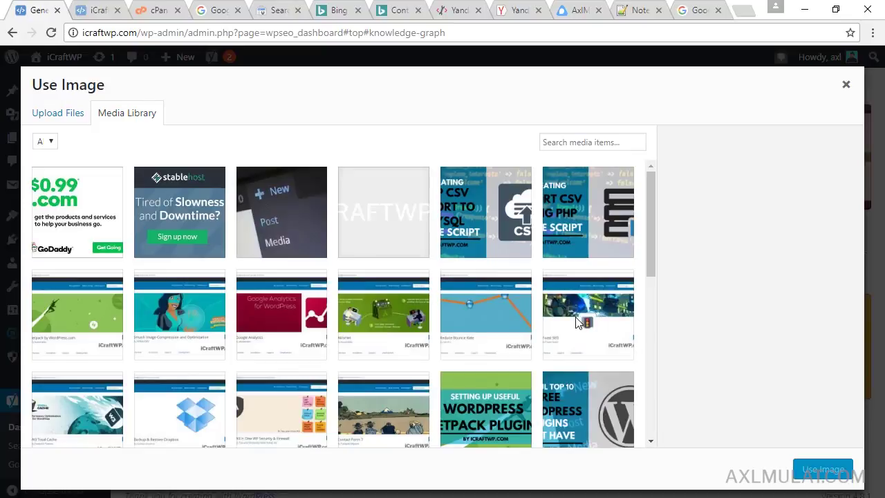
left_click(401, 231)
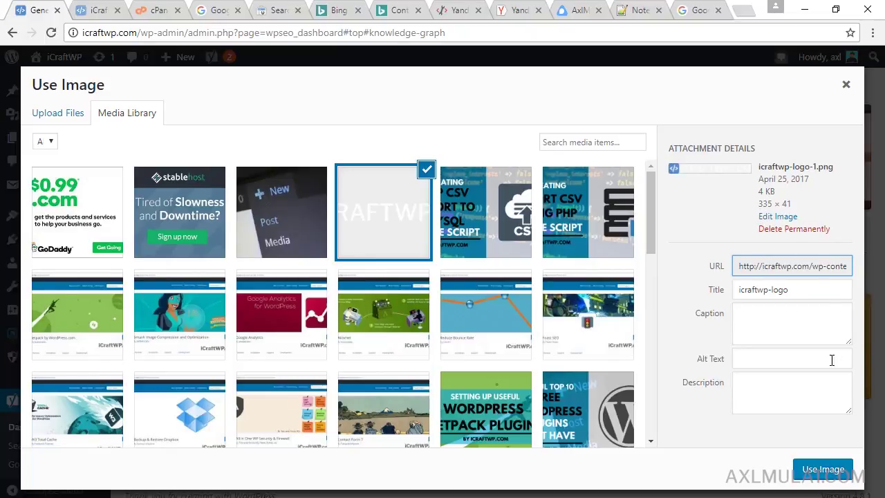
left_click(824, 469)
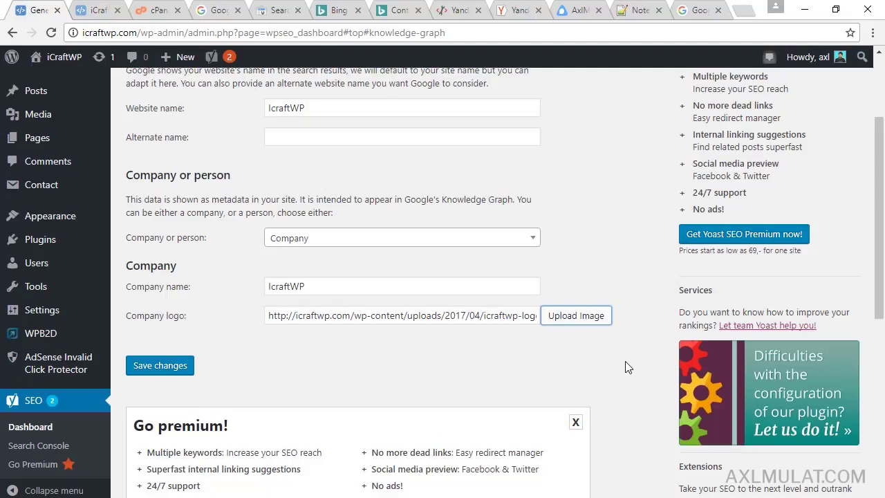
scroll(625, 361, "up", 2)
left_click(427, 126)
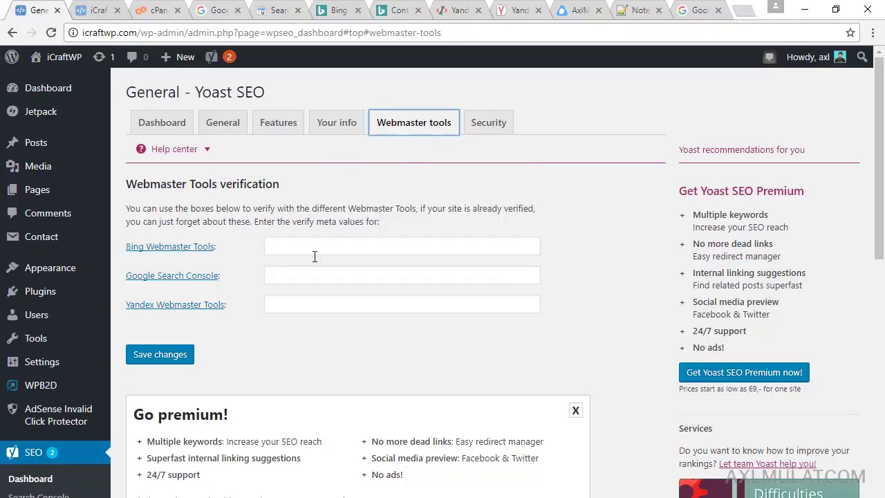
left_click(341, 129)
scroll(480, 266, "down", 1)
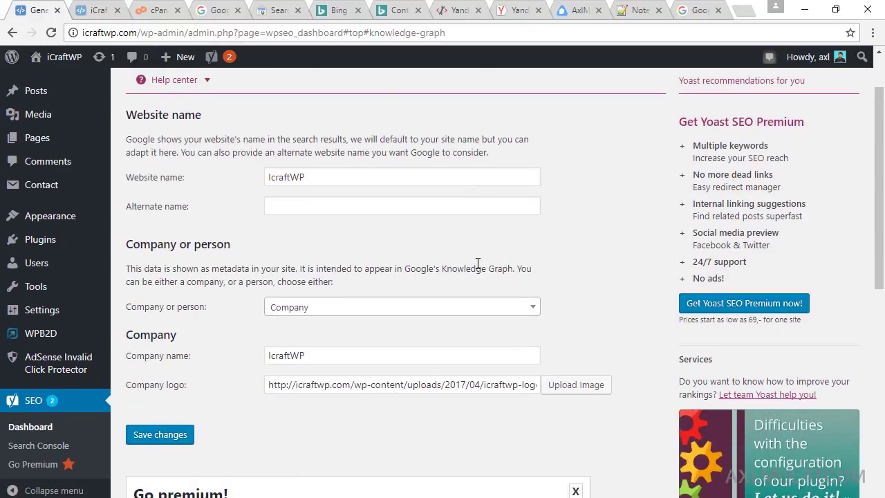
left_click(159, 434)
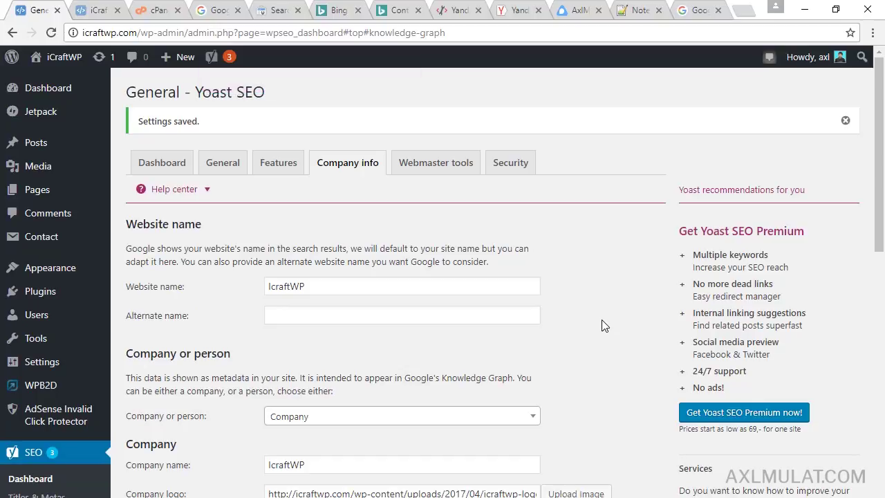
scroll(602, 326, "down", 2)
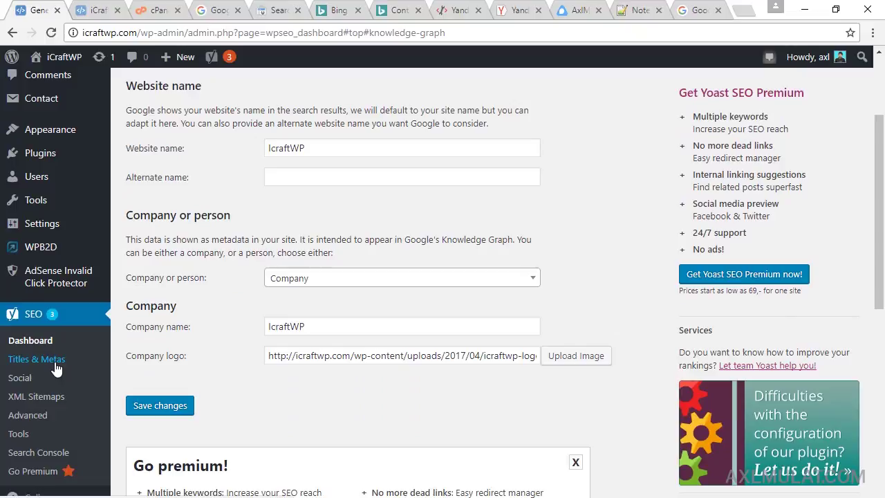
Step: Set Tags Meta Robots to noindex in Titles & Metas Taxonomies, then view the live homepage
left_click(55, 368)
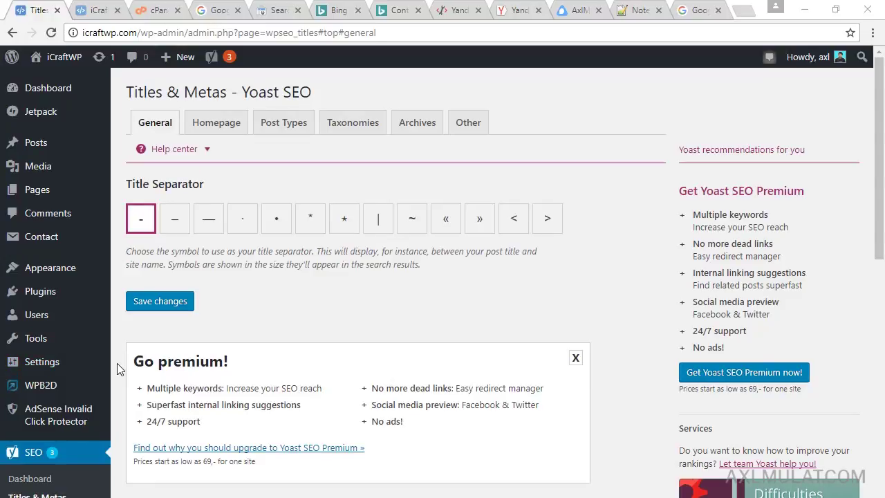
left_click(353, 125)
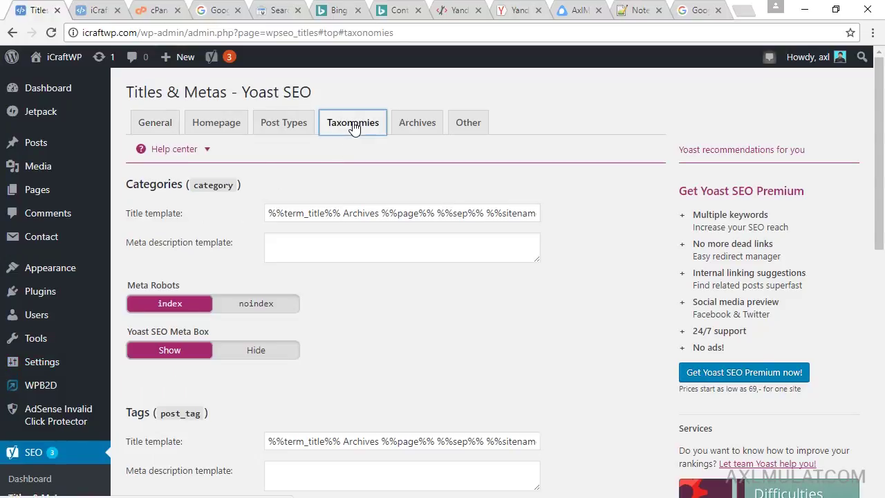
scroll(387, 304, "down", 2)
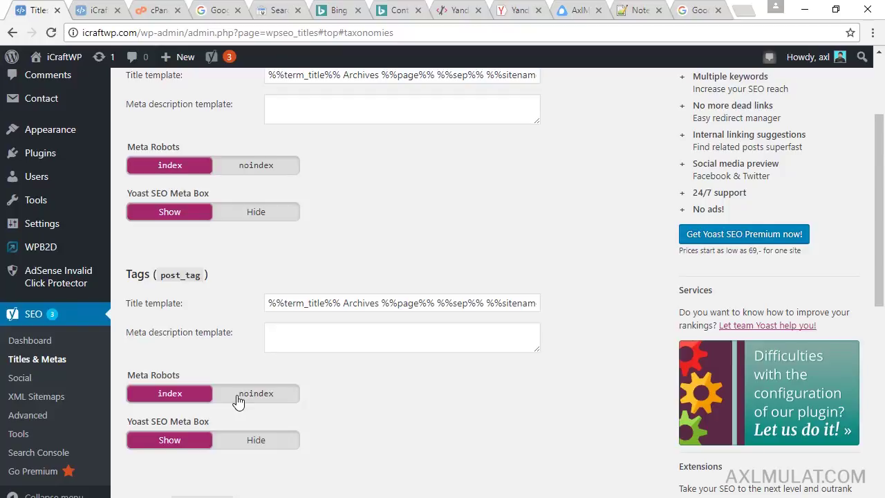
left_click(237, 400)
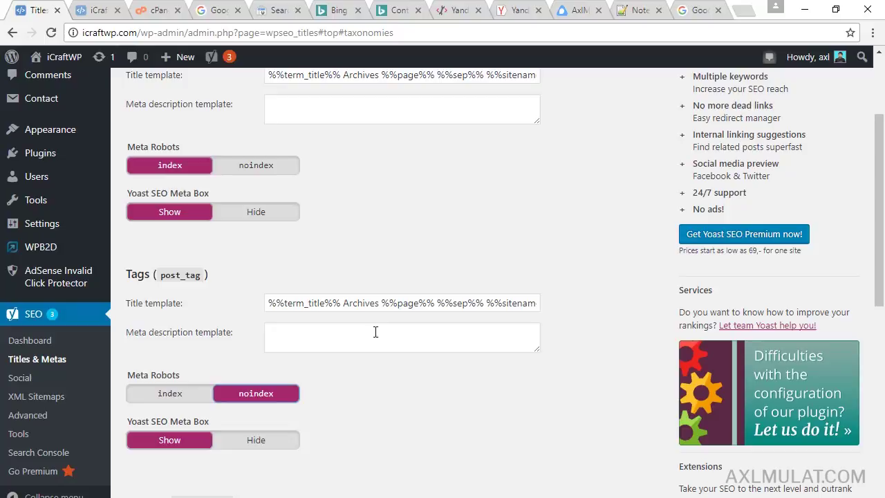
left_click(100, 10)
Step: Open the Jetpack plugin setup article from the live homepage
scroll(395, 365, "down", 4)
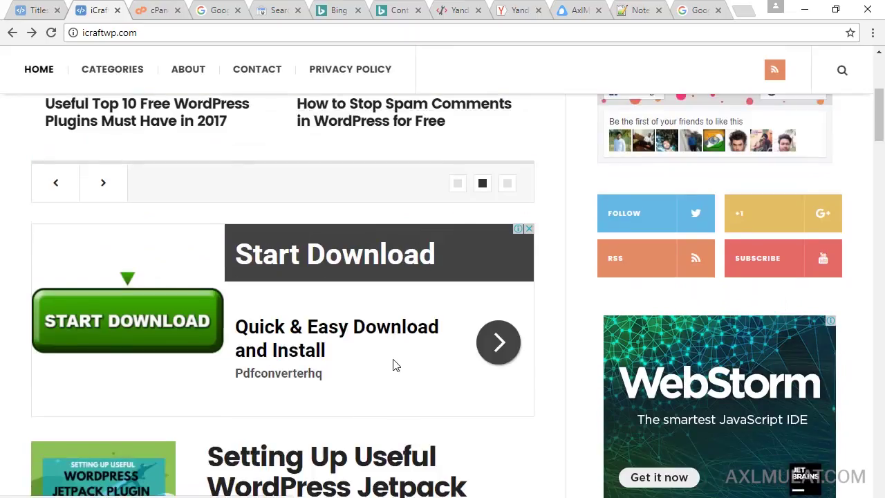
scroll(395, 365, "down", 7)
scroll(401, 358, "up", 3)
left_click(366, 232)
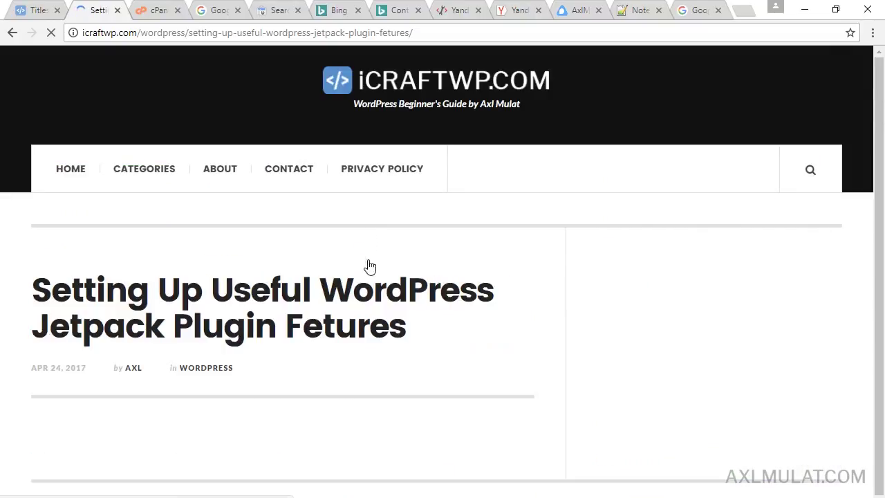
Step: Browse the 'best plugins for wordpress' tag archive, then return to Yoast's taxonomy settings
scroll(389, 349, "down", 4)
scroll(389, 350, "down", 15)
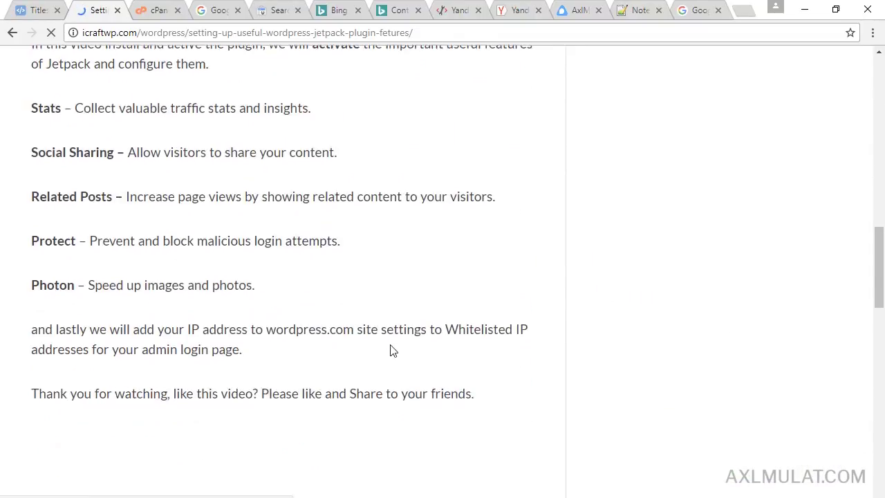
scroll(390, 348, "down", 2)
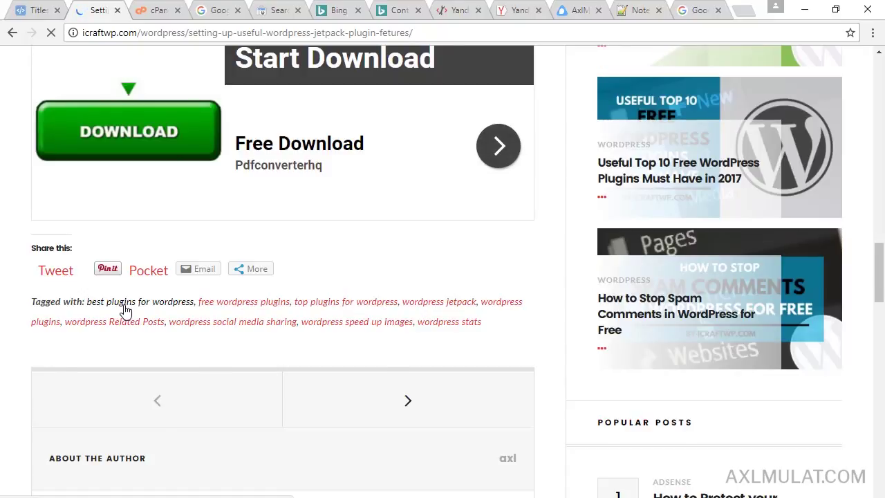
scroll(367, 399, "down", 2)
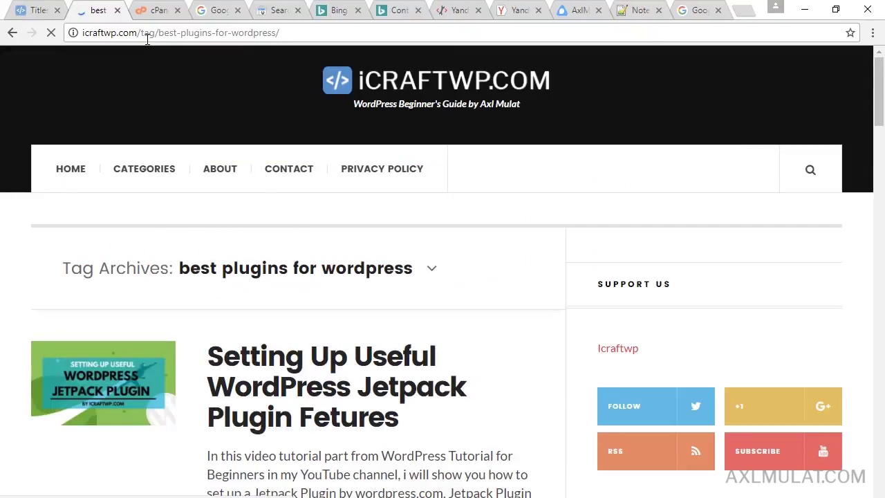
scroll(442, 316, "down", 2)
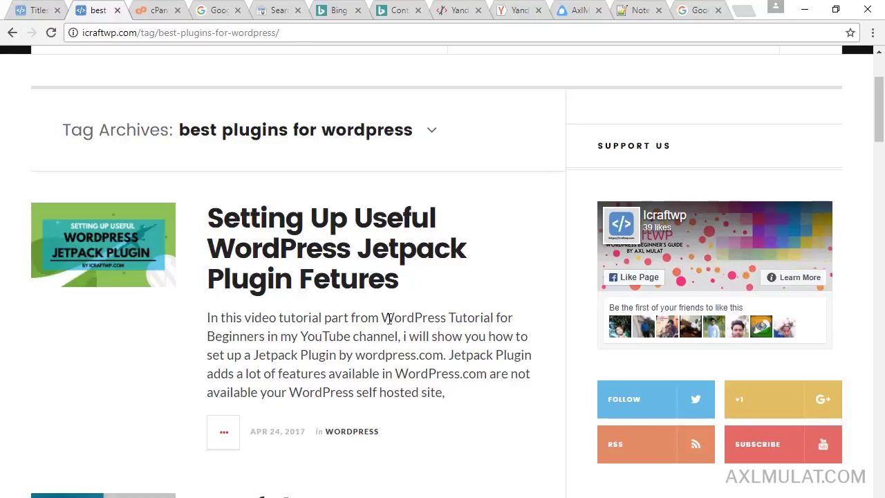
scroll(400, 323, "down", 3)
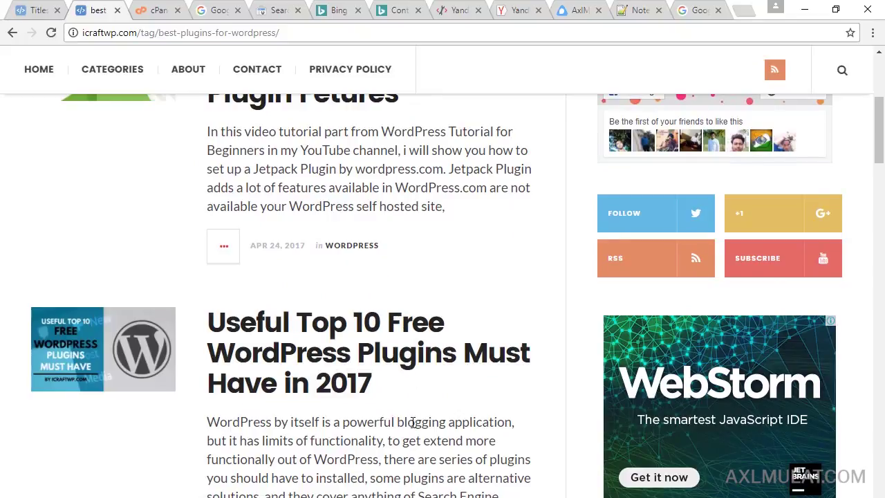
scroll(414, 423, "down", 3)
scroll(413, 422, "up", 5)
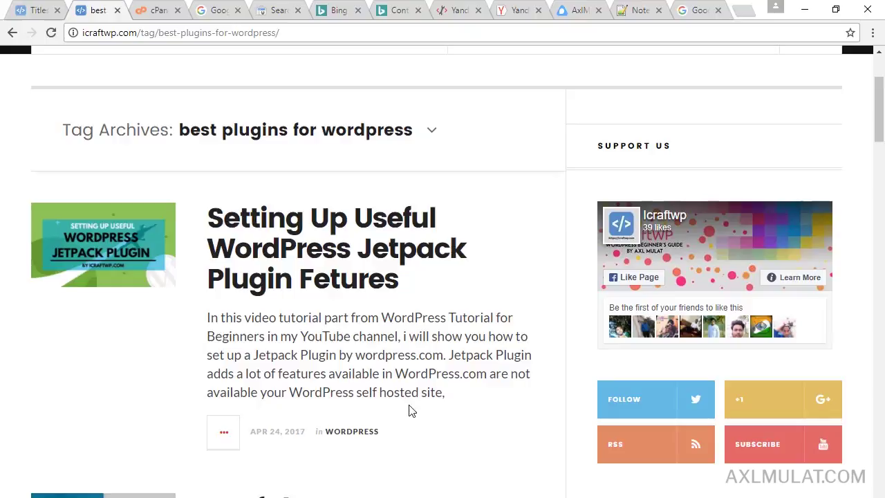
left_click(40, 12)
scroll(506, 343, "down", 2)
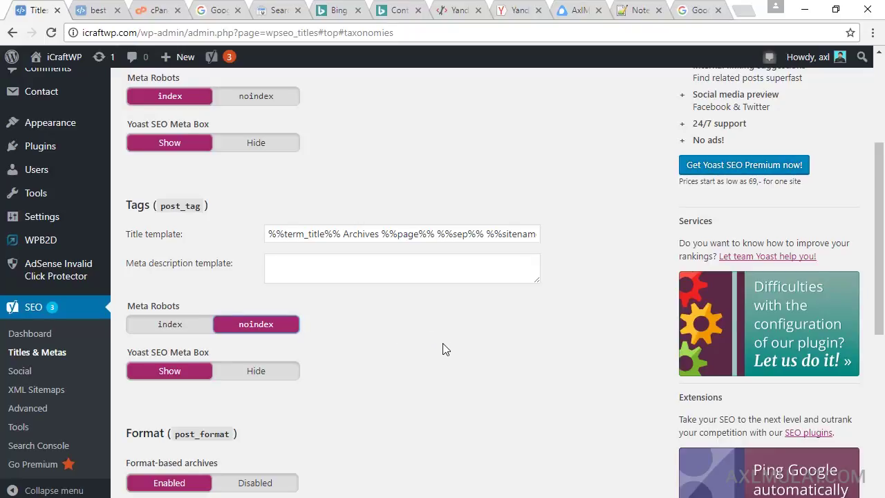
Step: Set author archives Meta Robots to noindex on the Archives tab
scroll(445, 349, "up", 3)
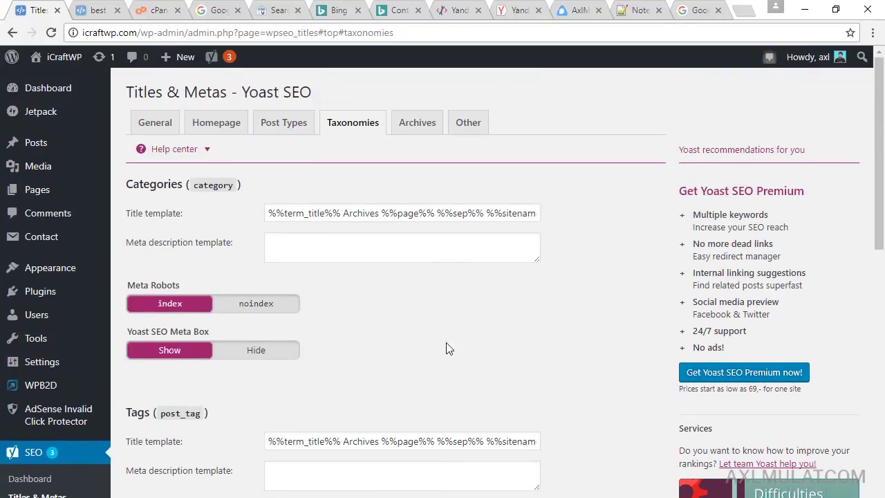
left_click(420, 131)
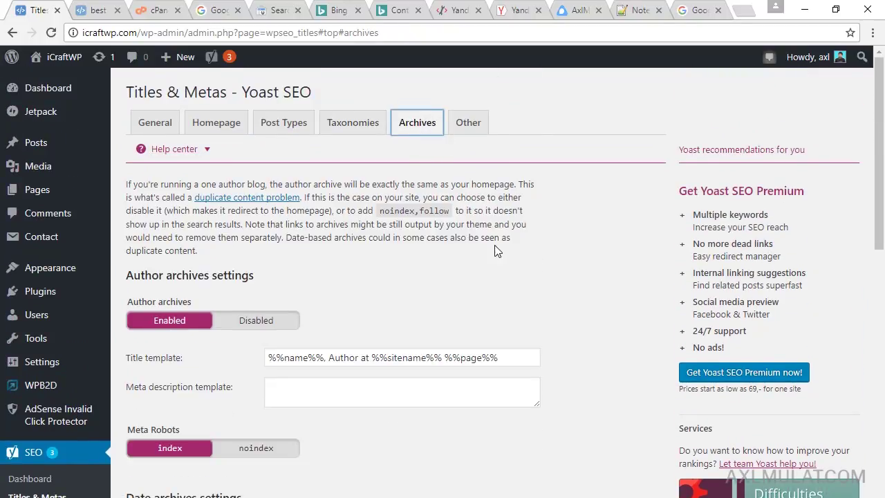
scroll(522, 300, "down", 1)
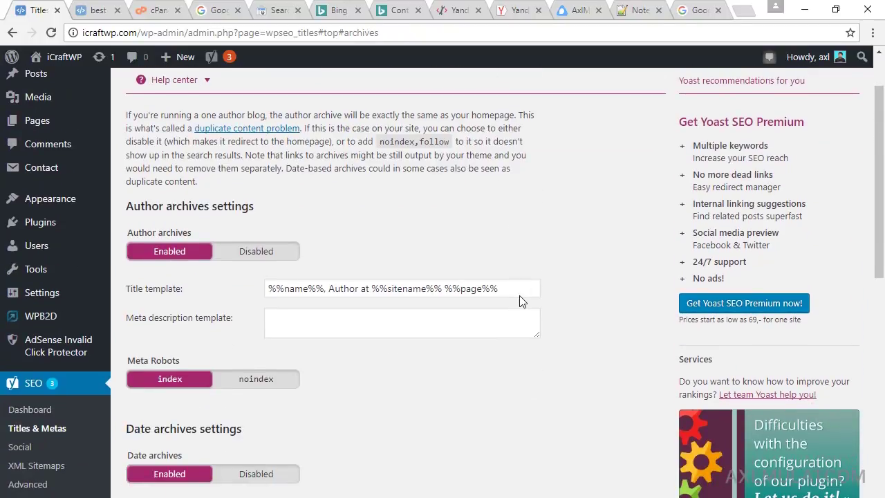
left_click(280, 382)
scroll(592, 371, "up", 1)
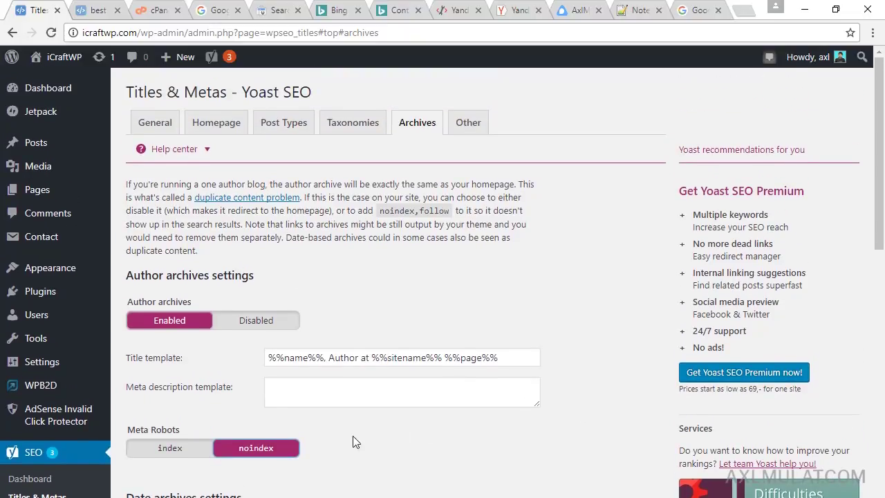
Step: Set subpages of archives to noindex on the Other tab and save changes
left_click(471, 129)
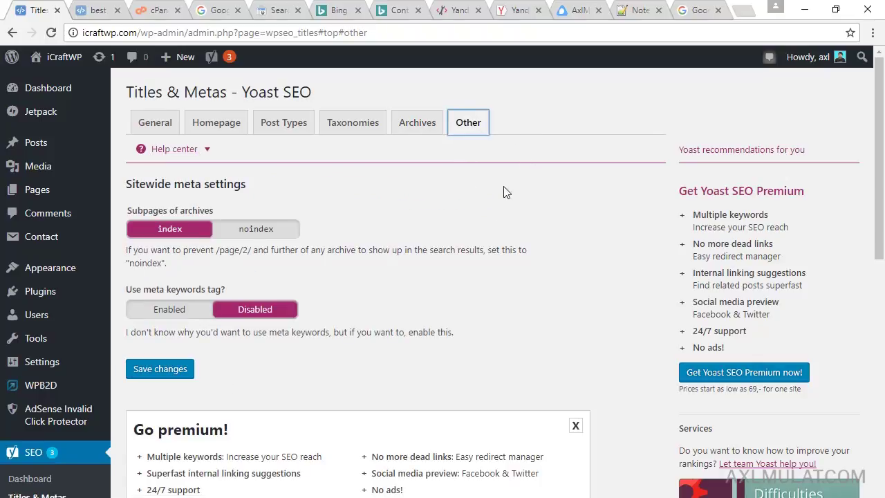
left_click(269, 235)
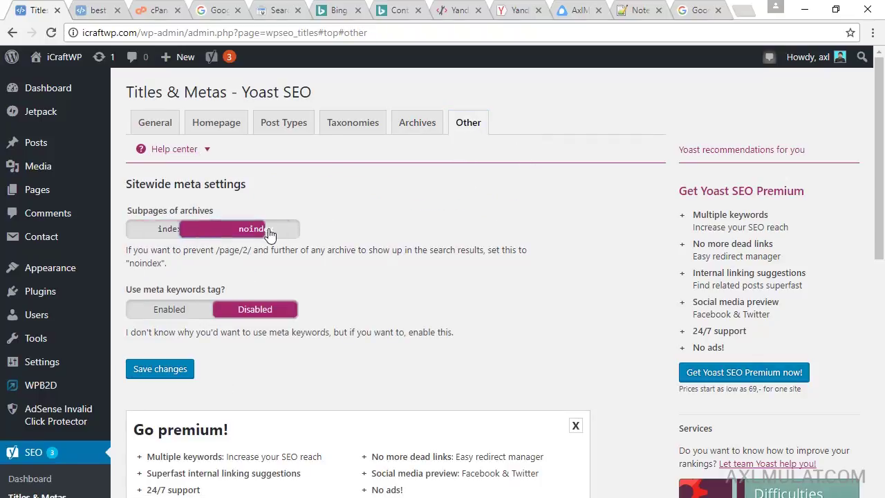
left_click(174, 372)
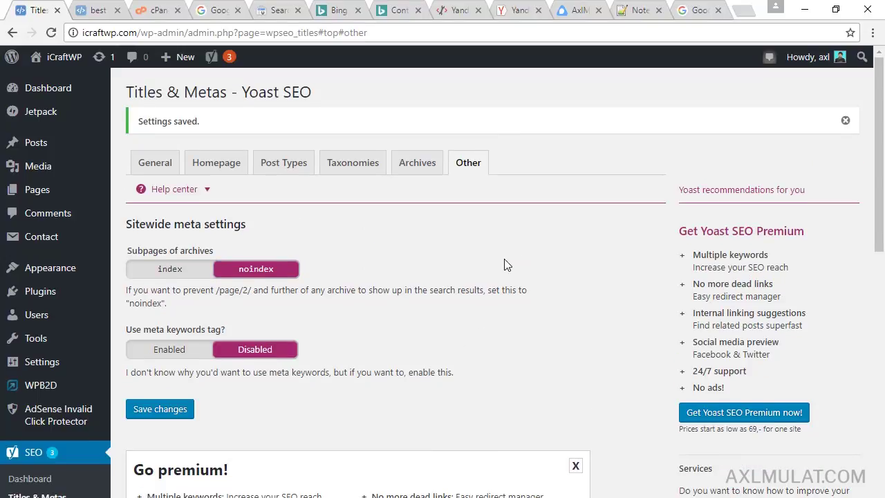
scroll(503, 263, "down", 3)
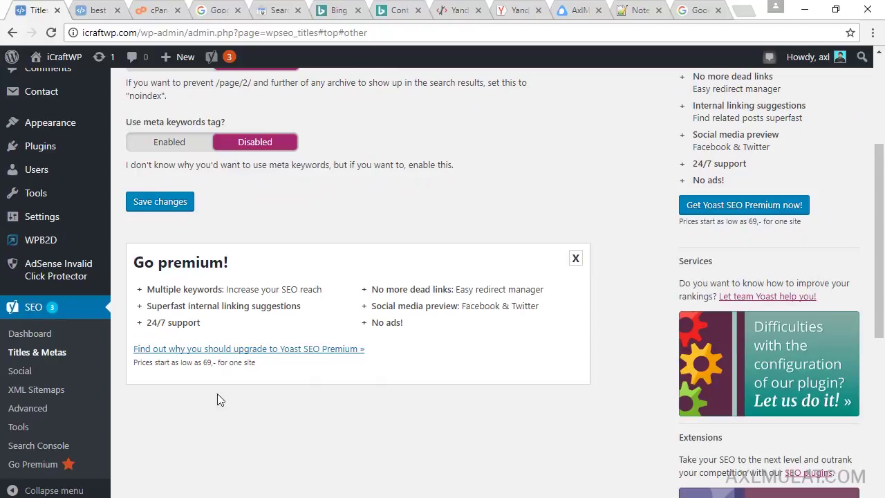
Step: Open Yoast's Social settings and view the Facebook tab with Open Graph enabled
left_click(20, 371)
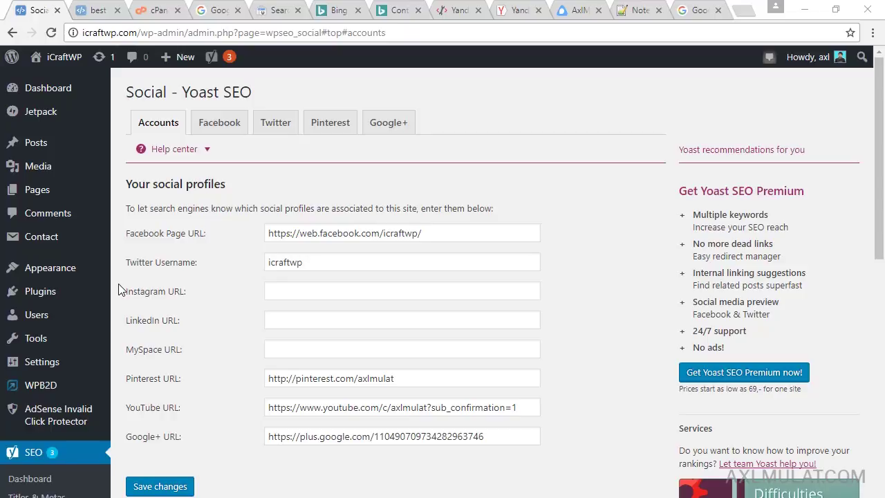
left_click(221, 129)
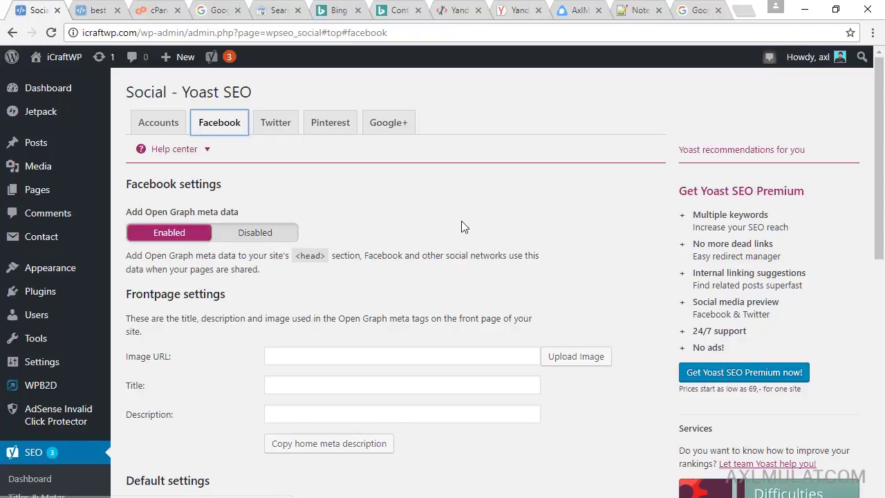
Step: Set the default Twitter card type to 'Summary with large image', then check Pinterest and Google+
left_click(292, 131)
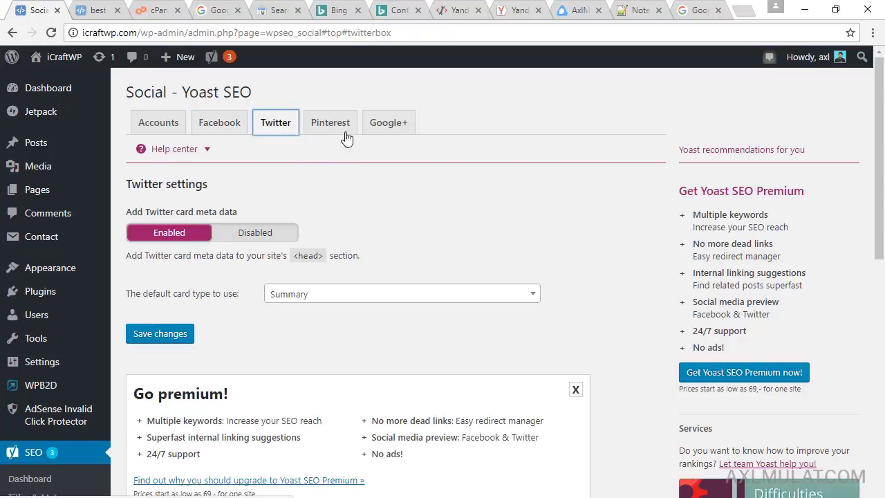
left_click(341, 299)
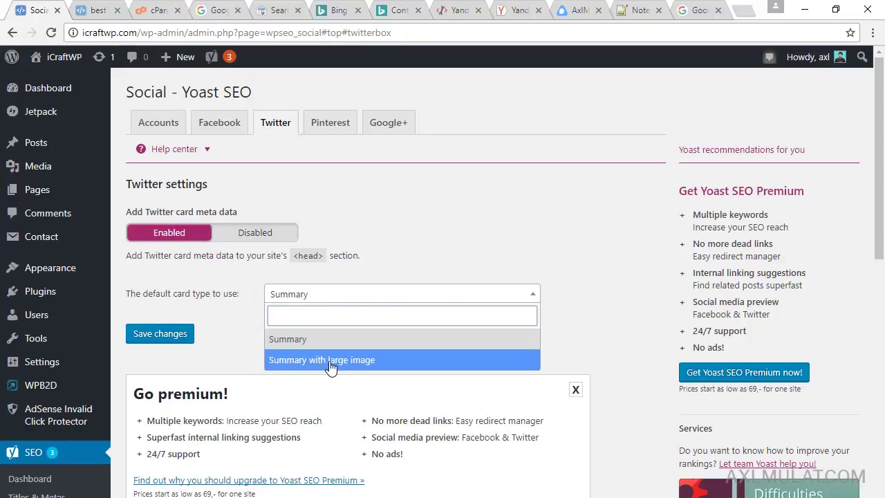
left_click(356, 360)
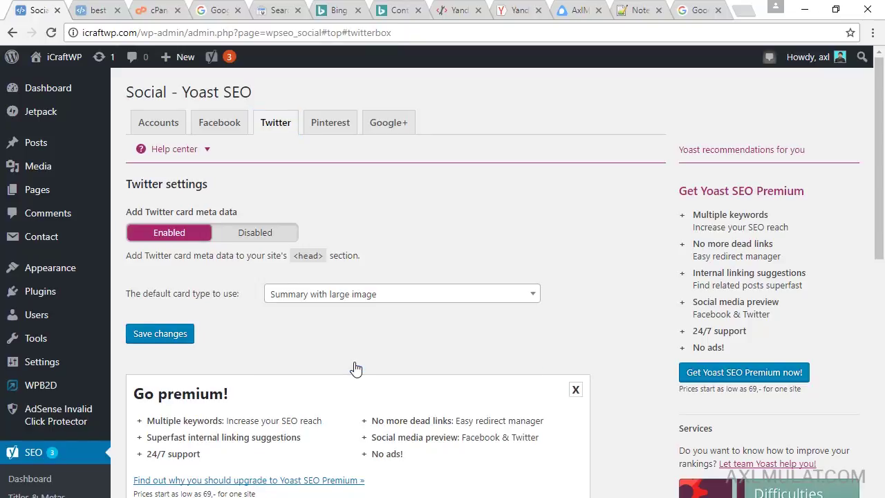
left_click(332, 125)
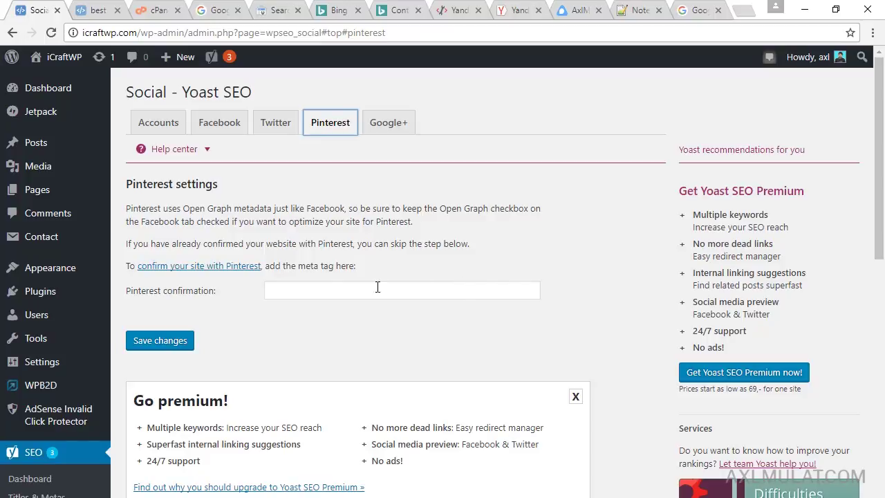
left_click(393, 123)
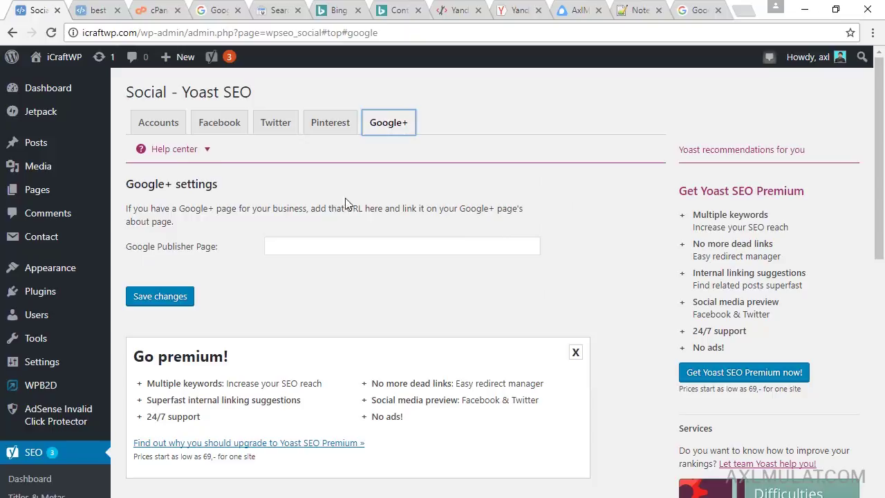
left_click(158, 122)
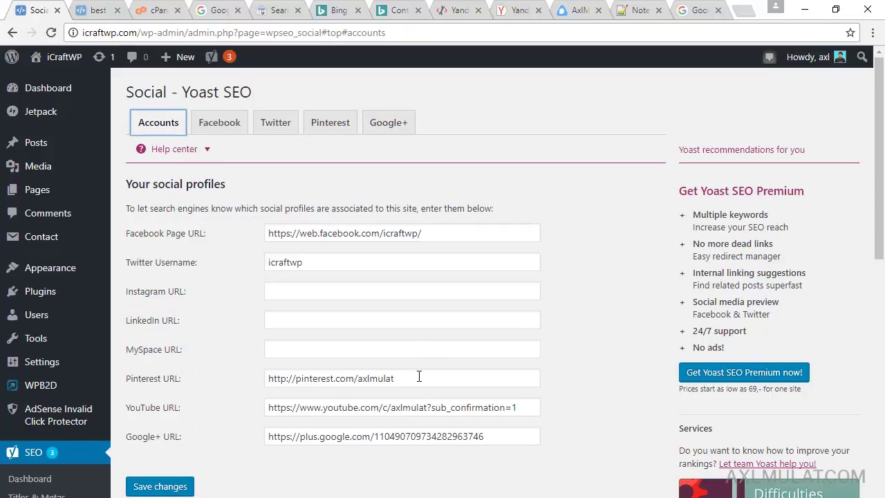
Step: Check the Pinterest profile URL and Google+ settings, returning to the Accounts tab
left_click_drag(419, 376, 269, 380)
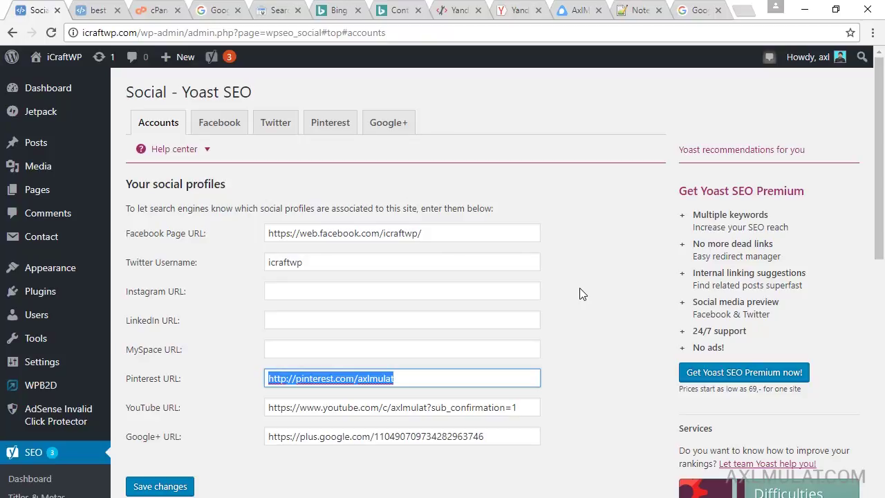
left_click(330, 122)
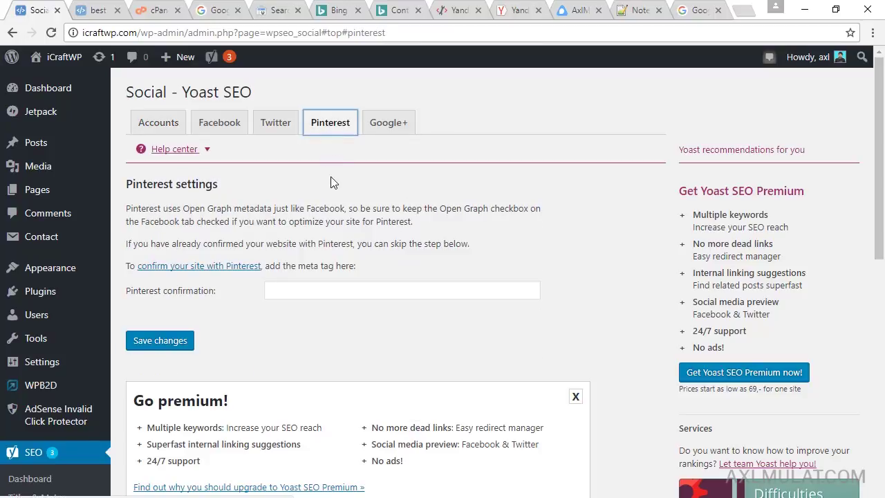
left_click(385, 122)
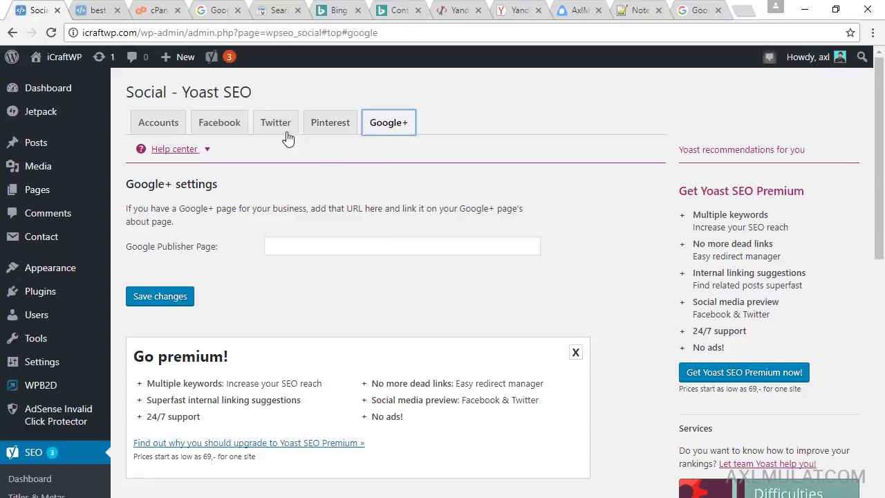
left_click(156, 123)
Step: Save the social profile settings and open the XML Sitemaps page
scroll(582, 242, "down", 2)
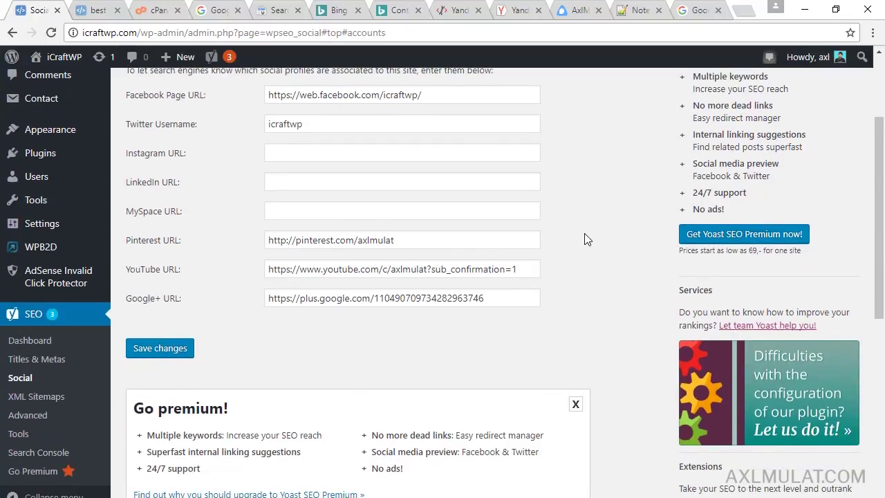
scroll(584, 235, "up", 2)
scroll(272, 345, "down", 1)
scroll(207, 387, "up", 1)
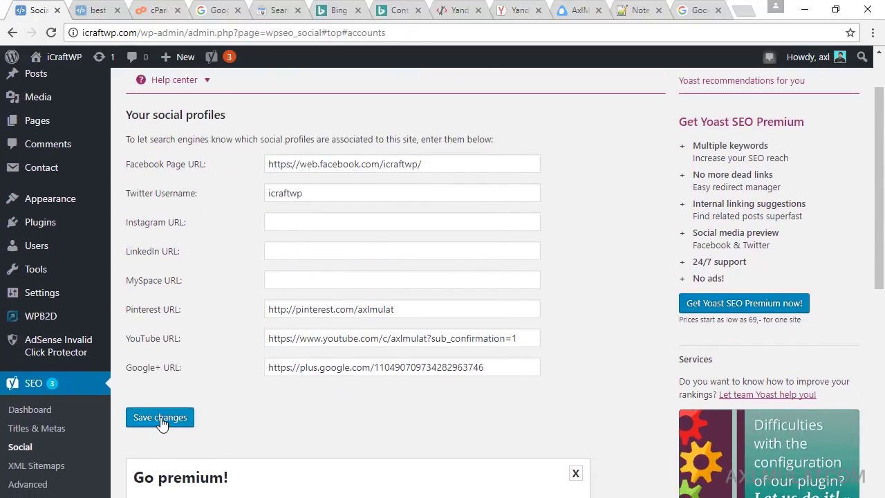
left_click(160, 418)
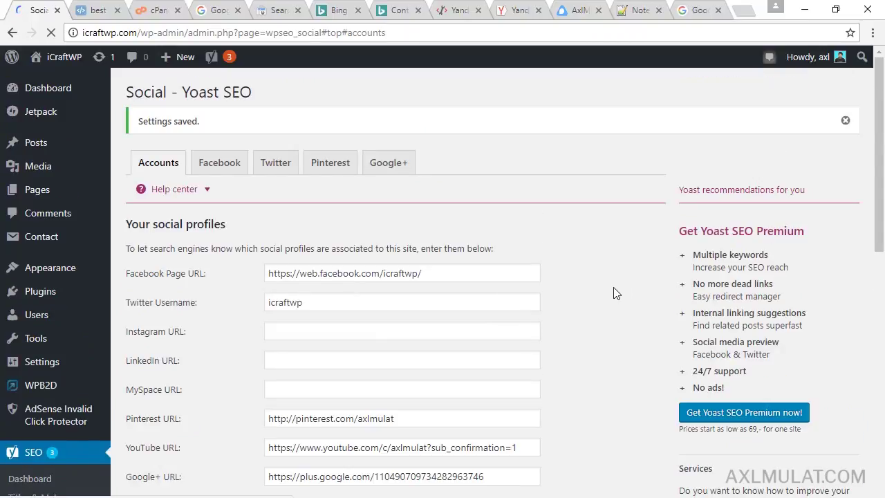
scroll(616, 293, "down", 3)
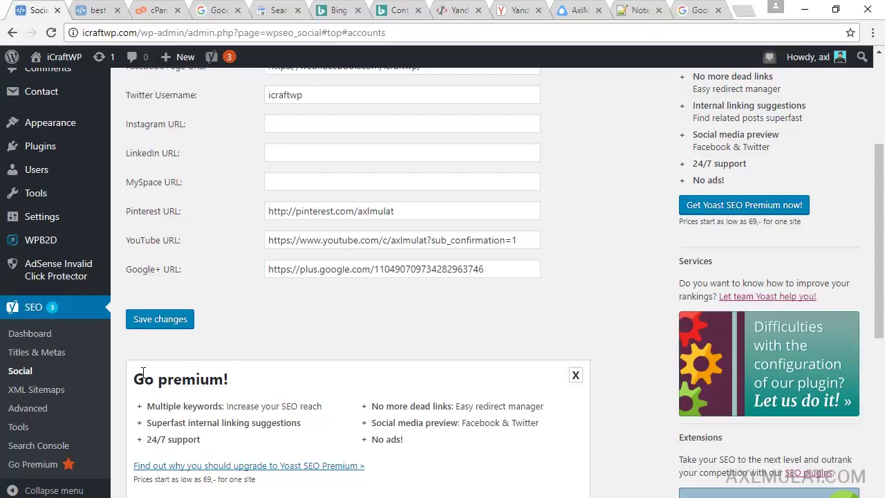
left_click(36, 390)
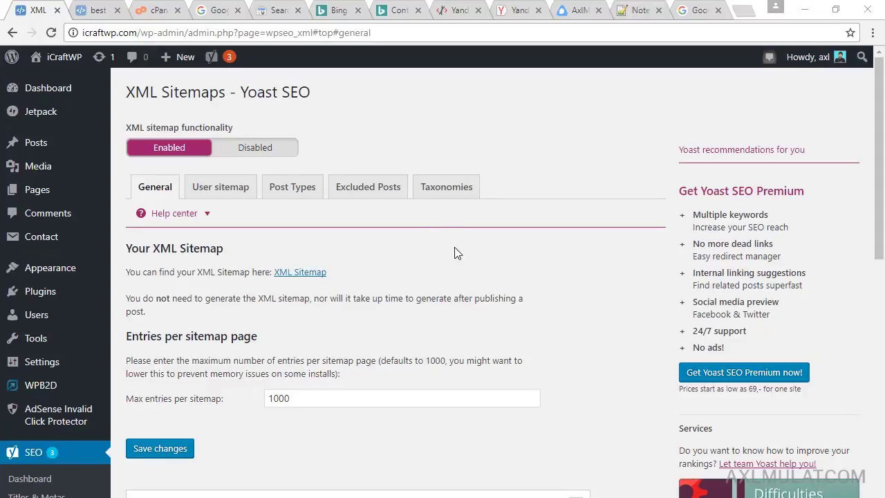
Step: On the Taxonomies tab set Tags to Not in sitemap, save, and return to General
left_click(435, 192)
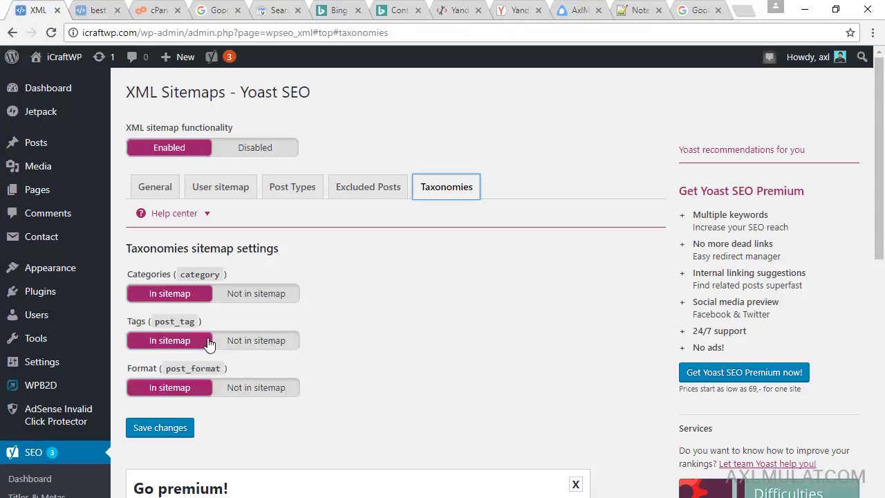
left_click(282, 343)
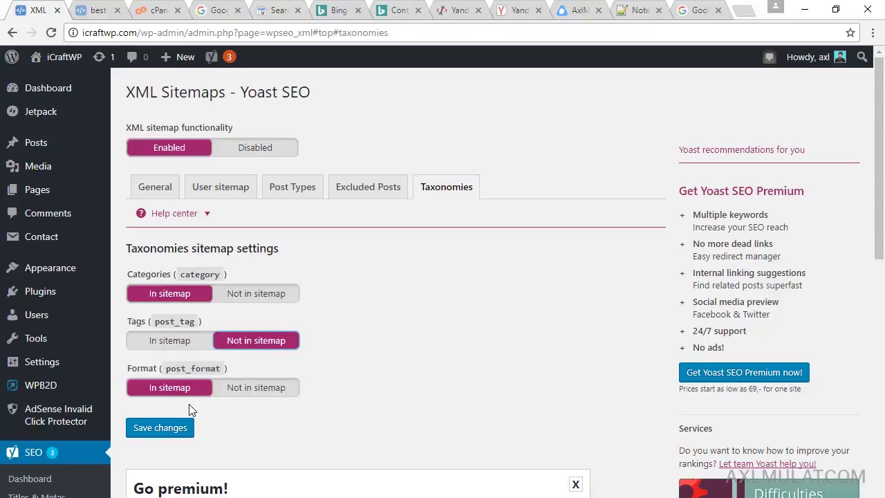
left_click(181, 428)
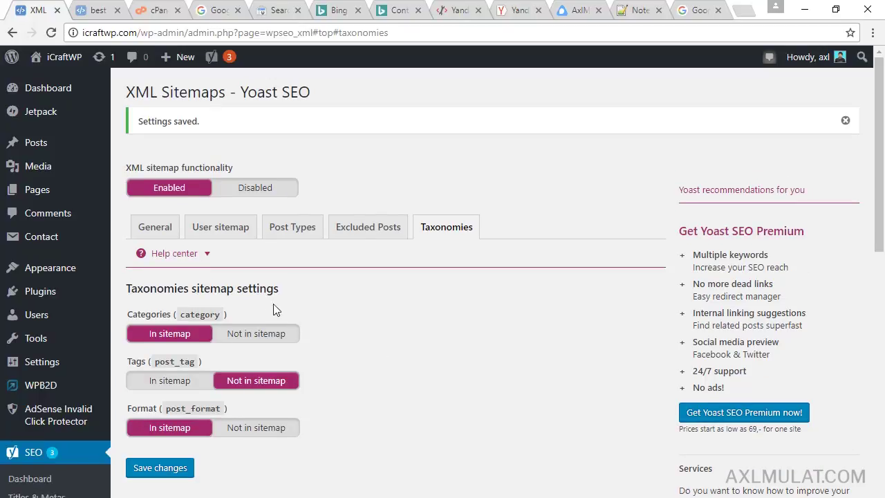
left_click(150, 231)
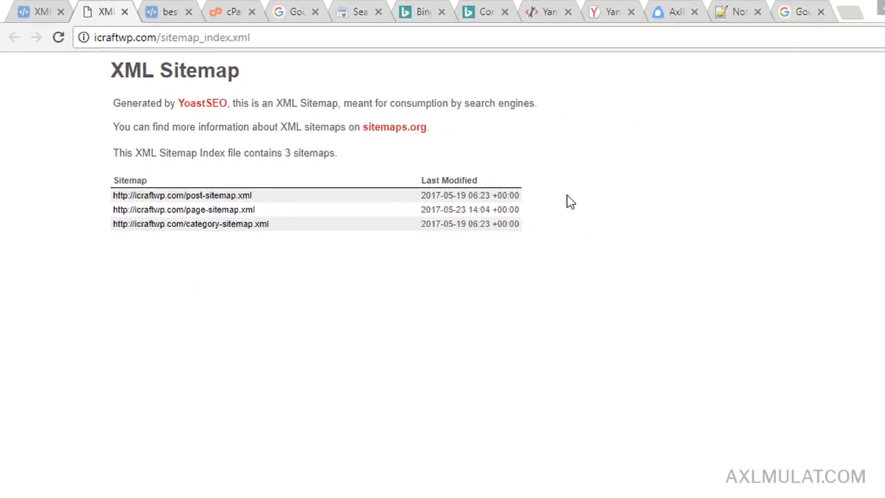
Step: Load axlmulat.com/robots.txt in its tab and select all the file's text
left_click(568, 12)
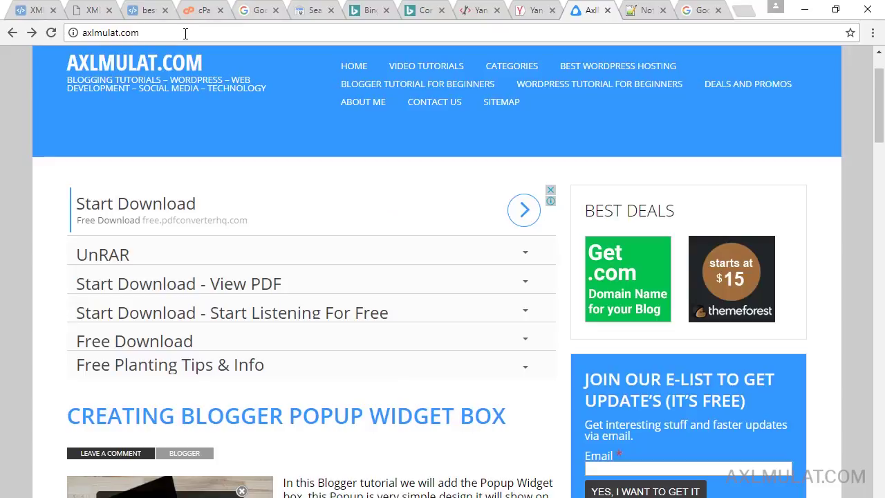
type("/")
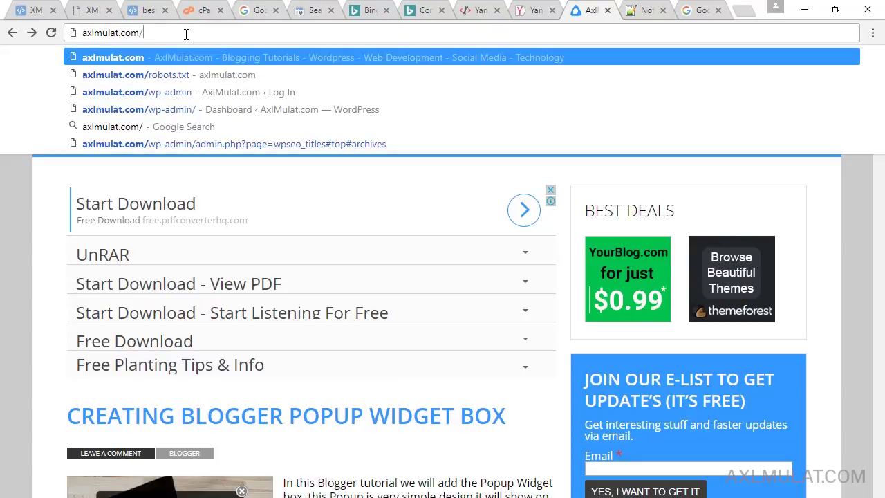
type("robots.txt")
key("Return")
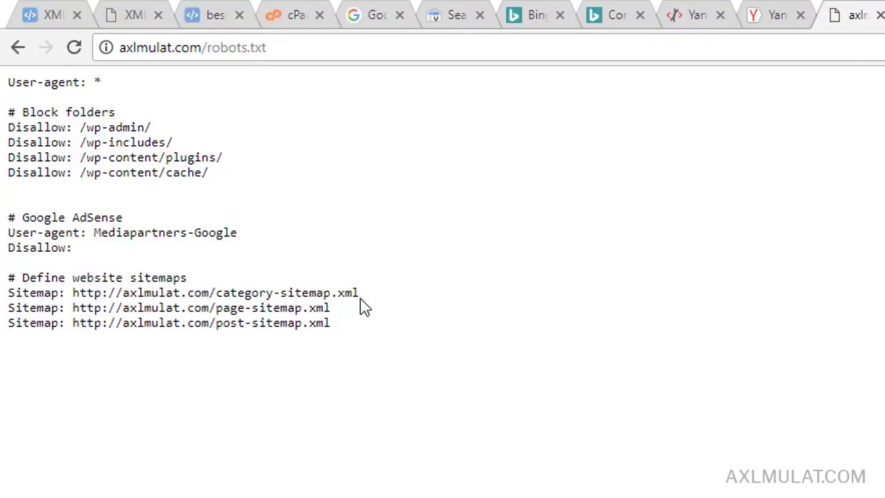
left_click_drag(357, 326, 6, 81)
key("ctrl+c")
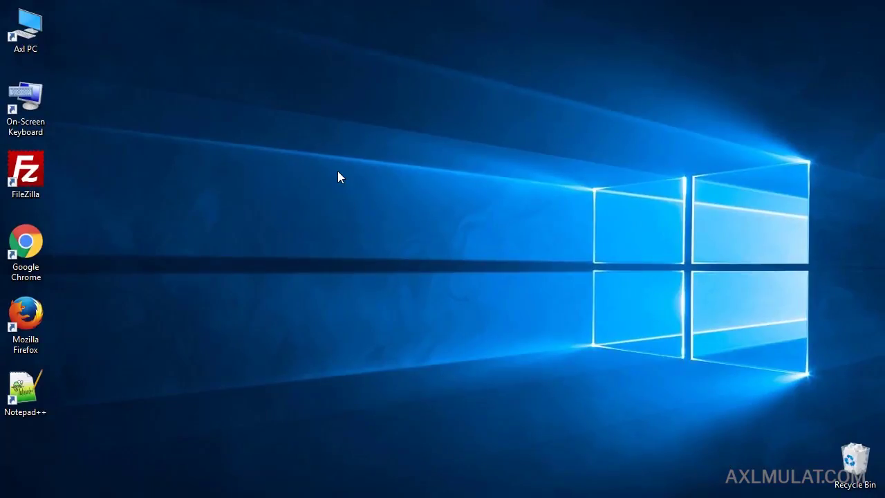
Step: Create a new text document on the desktop, keeping its default name
right_click(337, 171)
mouse_move(406, 332)
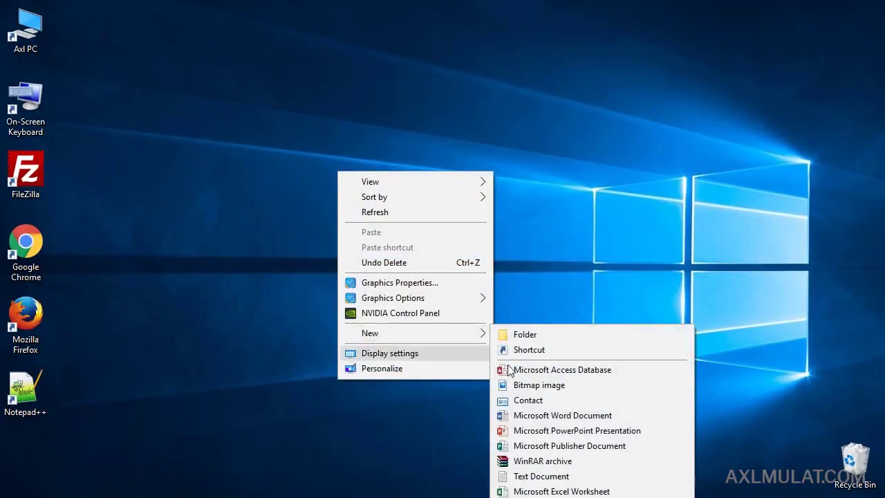
left_click(528, 475)
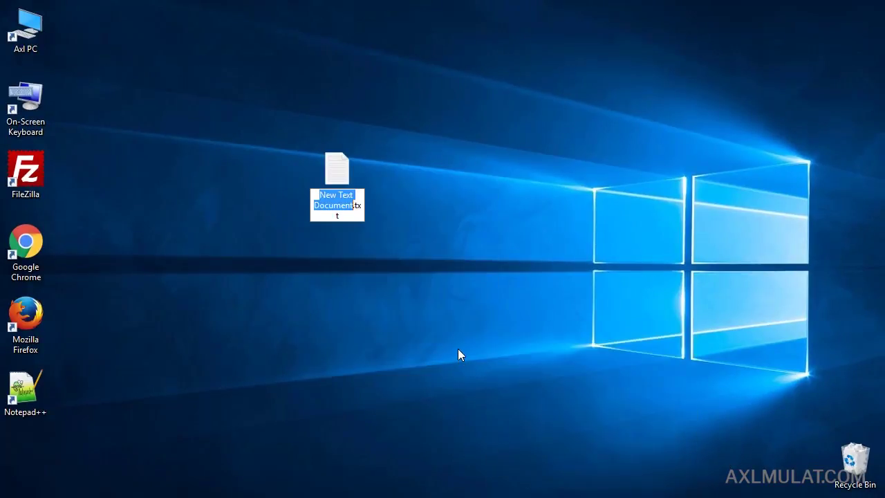
left_click(341, 192)
Step: Open the new text document in Notepad and paste in the copied robots.txt rules
double_click(339, 181)
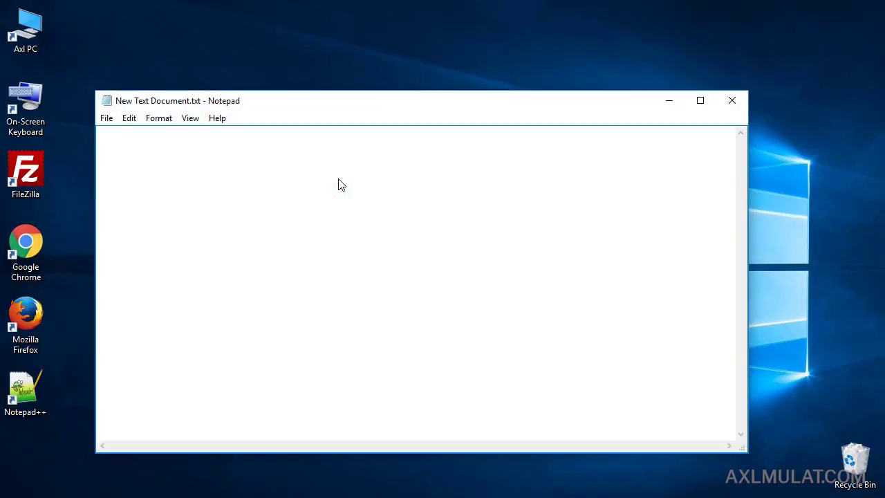
key("ctrl+v")
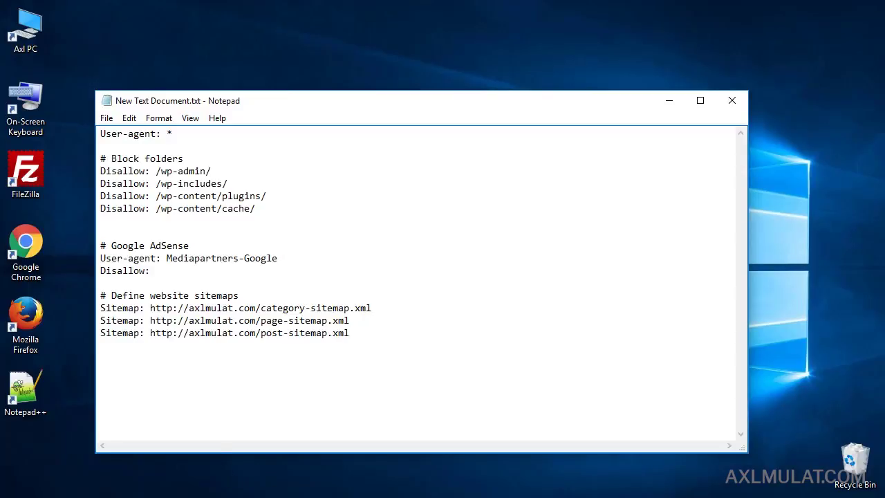
key("alt+Tab")
Step: Replace the first Sitemap line's URL with icraftwp.com's post-sitemap.xml address
left_click(92, 10)
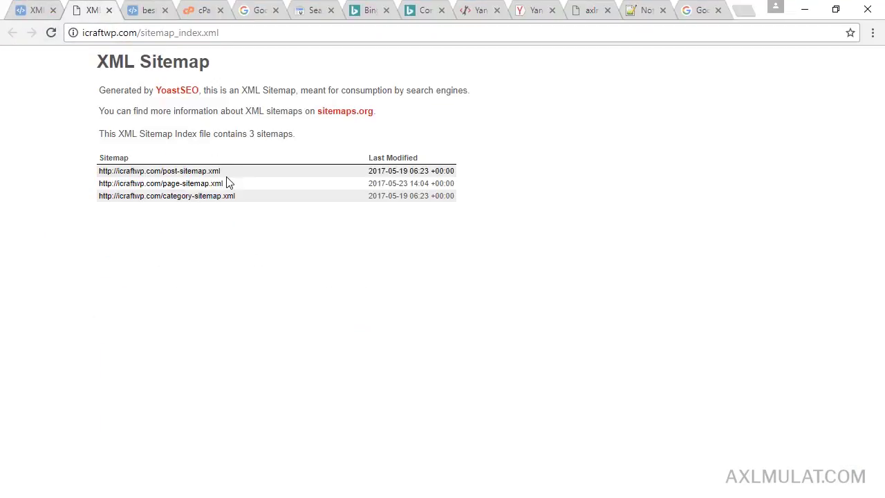
left_click_drag(221, 171, 97, 170)
key("ctrl+c")
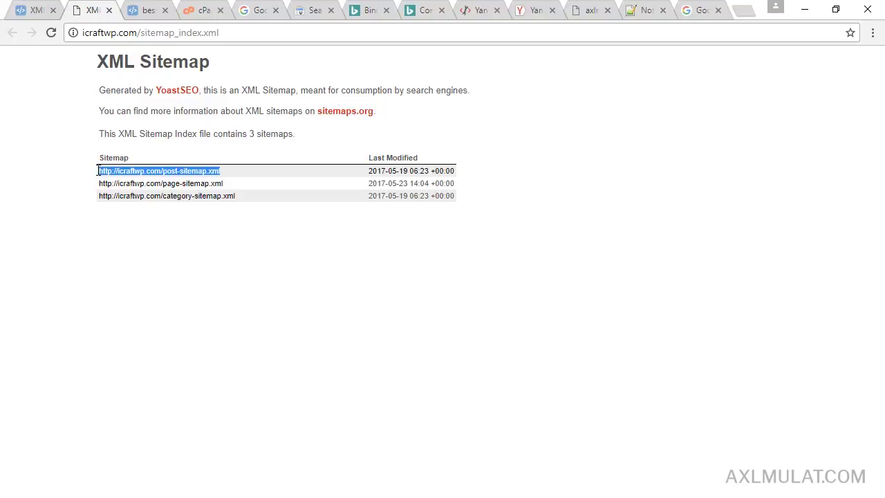
key("alt+Tab")
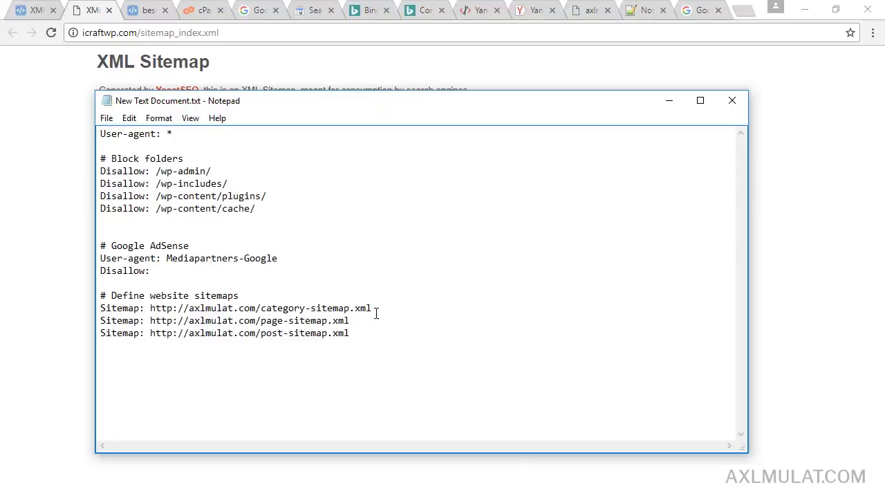
left_click_drag(376, 313, 149, 309)
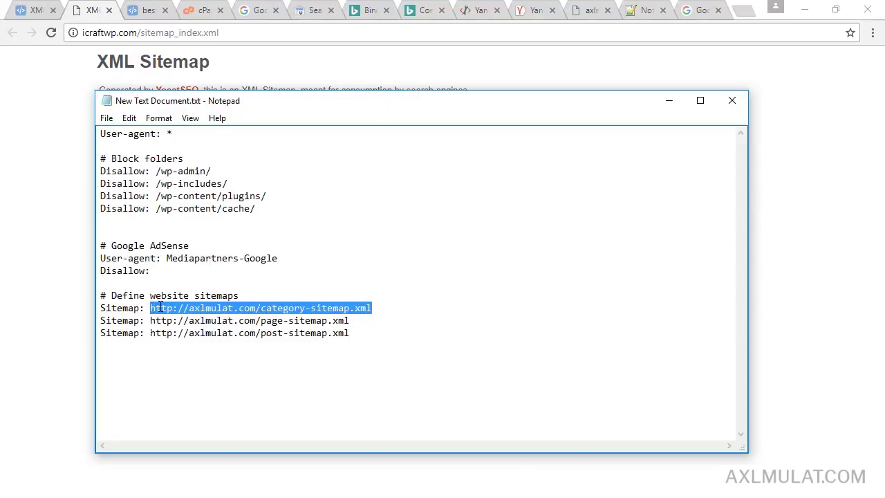
key("ctrl+v")
Step: Replace the second Sitemap line's URL with icraftwp.com's page-sitemap.xml address
left_click(61, 178)
left_click_drag(233, 183, 101, 186)
key("ctrl+c")
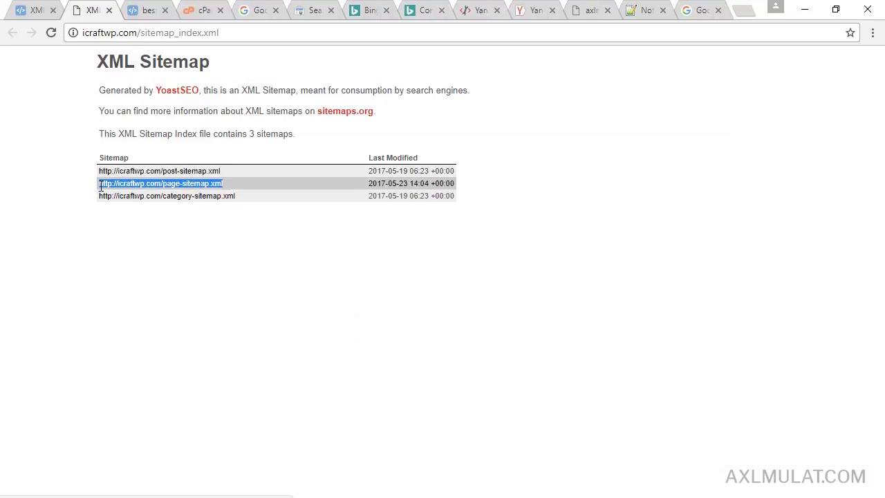
key("alt+Tab")
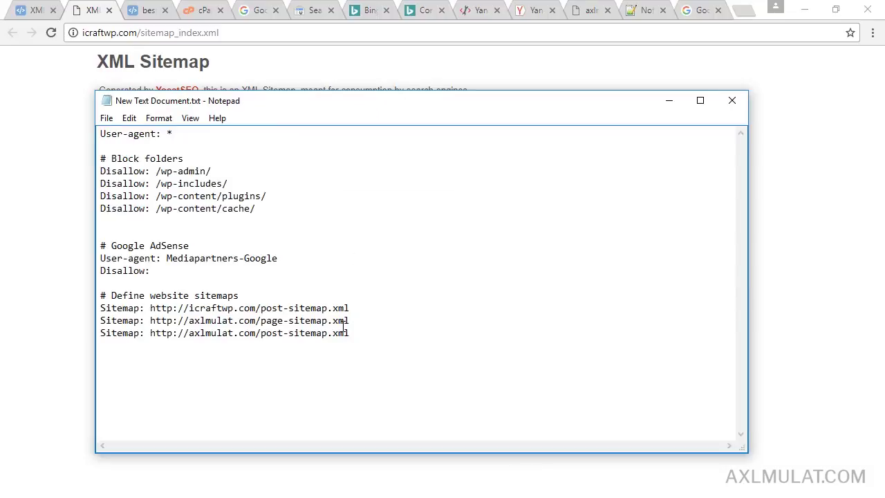
left_click_drag(349, 321, 149, 321)
key("ctrl+v")
Step: Copy the category-sitemap URL and paste it over the last Sitemap line's URL
left_click(40, 301)
left_click_drag(235, 196, 100, 196)
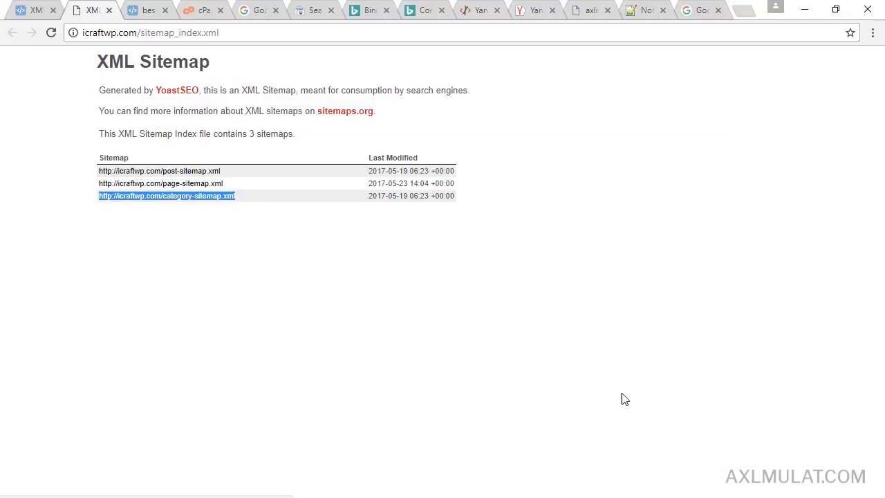
key("ctrl+c")
key("alt+Tab")
left_click_drag(350, 333, 150, 333)
key("ctrl+v")
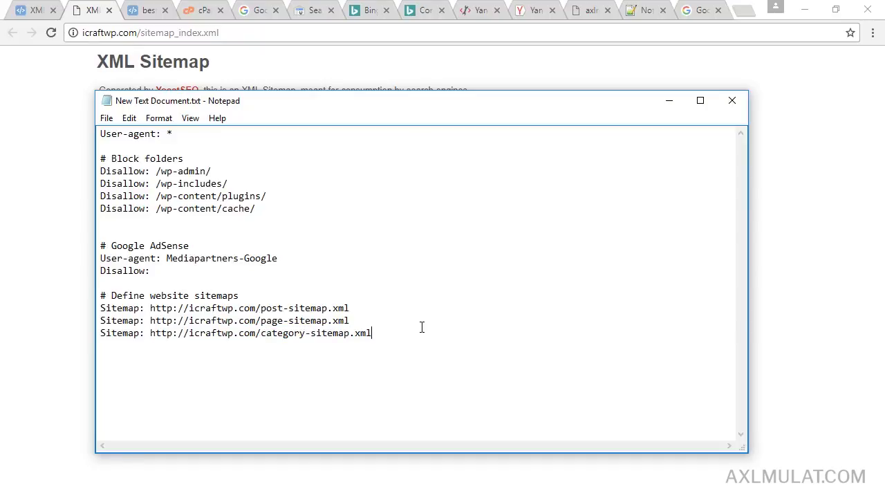
Step: Paste the copied category sitemap text once more on the last Sitemap line
left_click(29, 304)
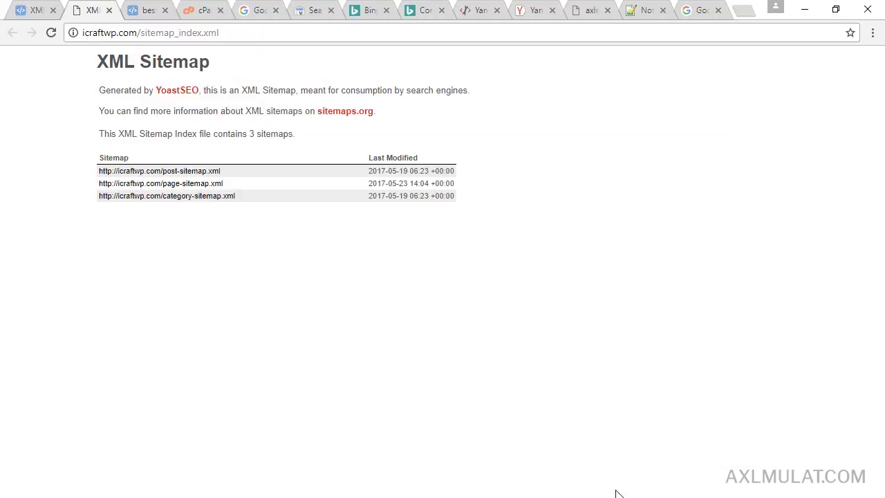
key("alt+Tab")
left_click_drag(393, 333, 100, 333)
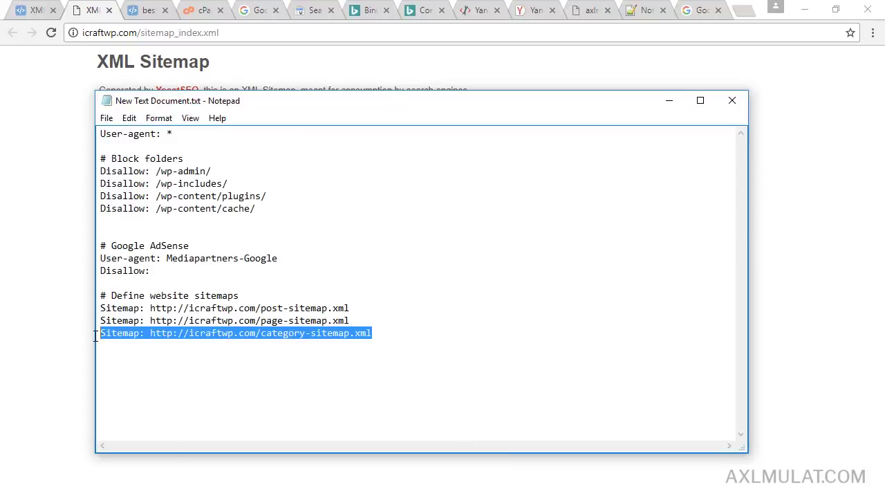
left_click(390, 333)
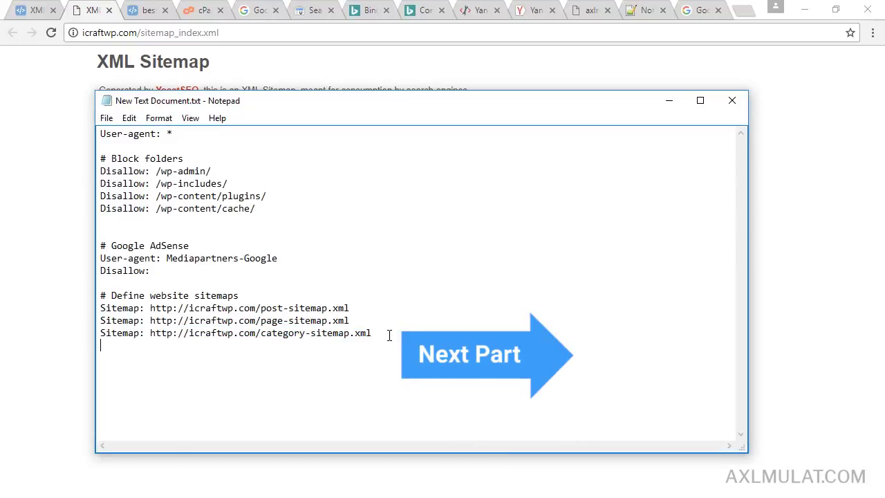
key("ctrl+v")
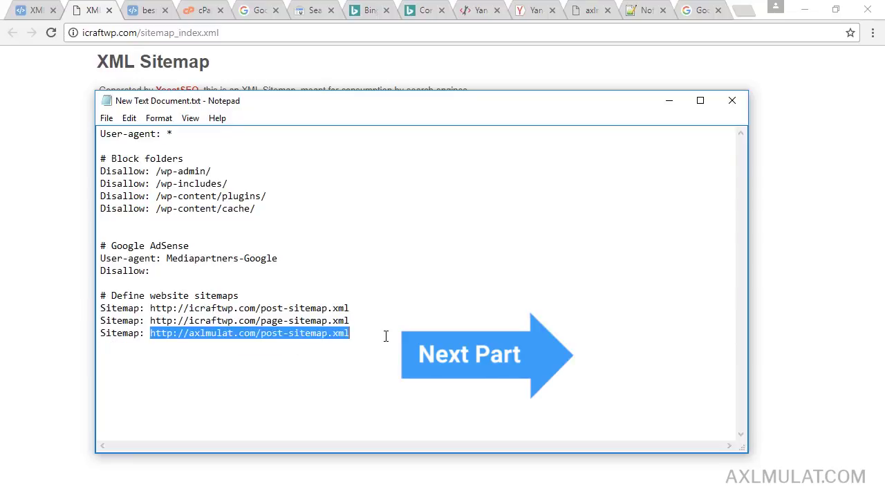
left_click(386, 336)
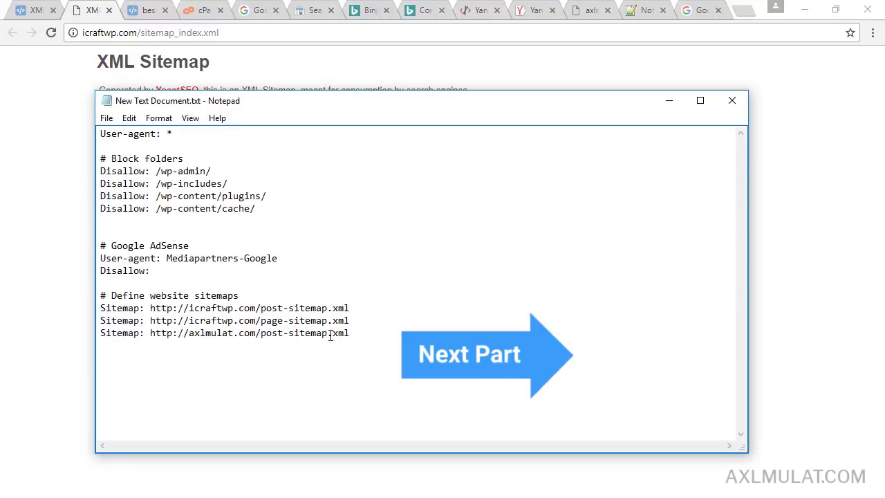